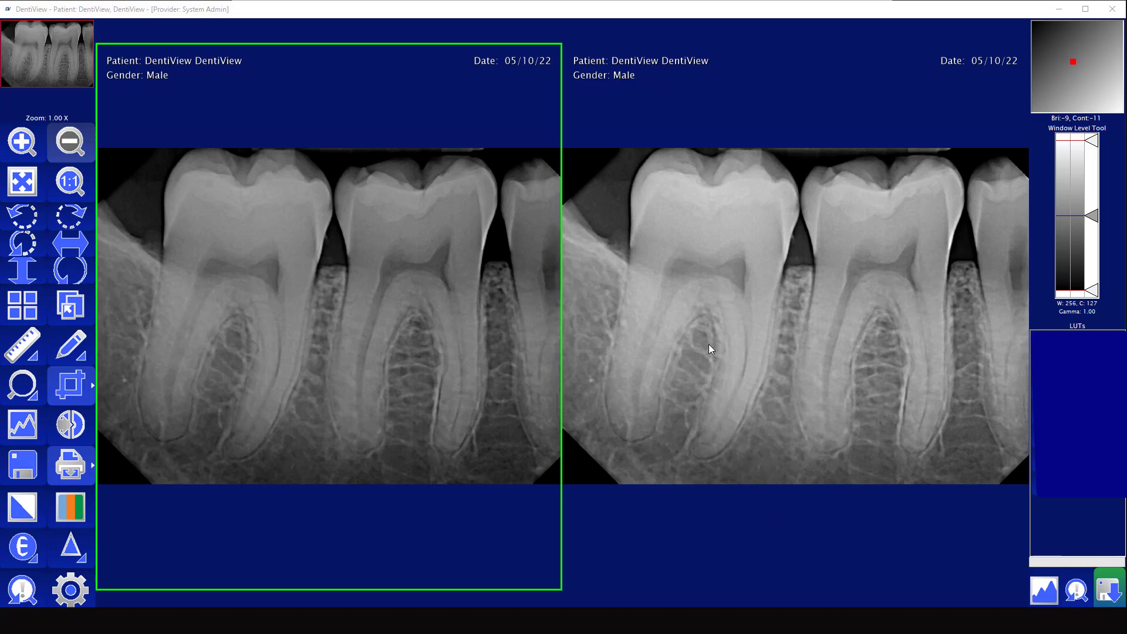
# - Set the left X-ray to brightness 0, contrast −44, window width 209, centre 104, gamma 1.08
pyautogui.moveTo(488, 239); pyautogui.dragTo(501, 175)
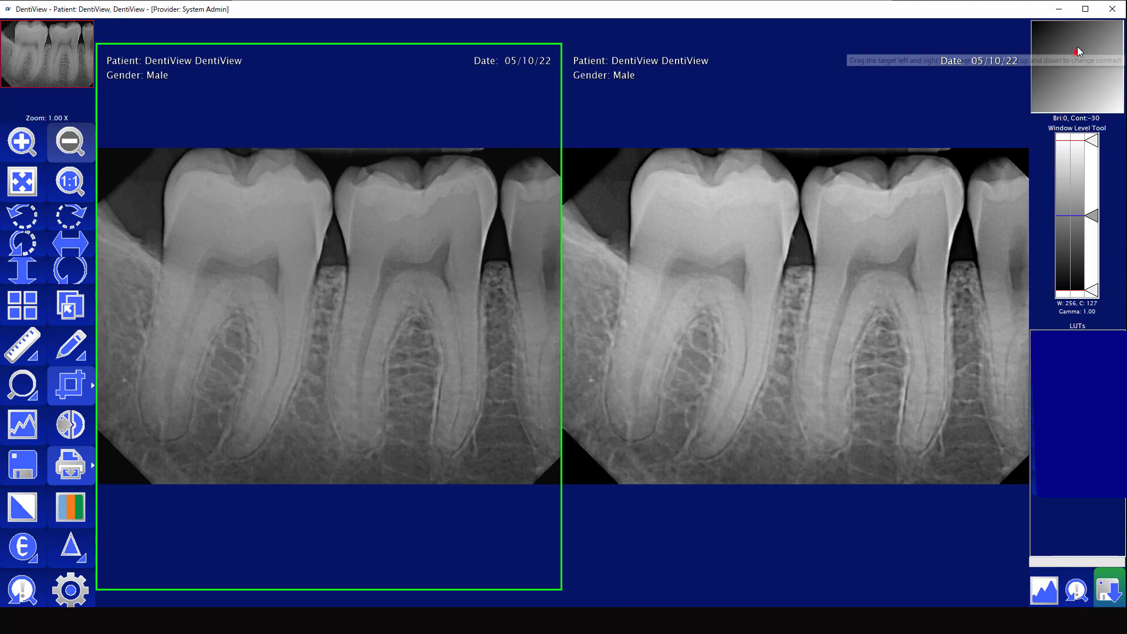
pyautogui.click(1066, 60)
pyautogui.moveTo(1066, 60)
pyautogui.mouseDown()
pyautogui.moveTo(1065, 76)
pyautogui.moveTo(1059, 45)
pyautogui.moveTo(1079, 53)
pyautogui.mouseUp()
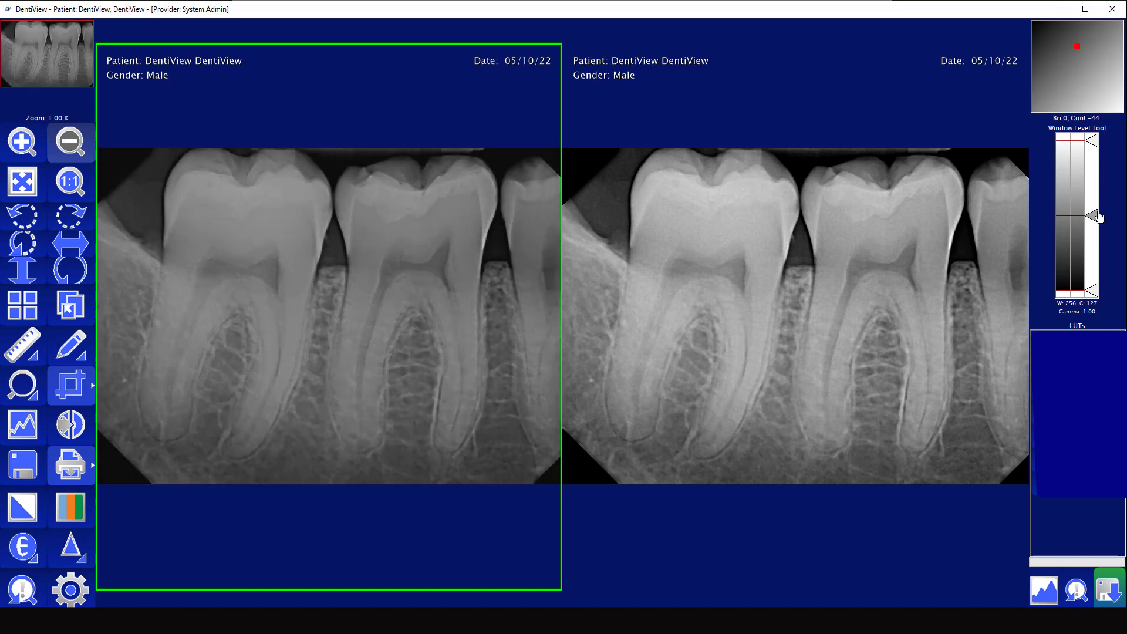
pyautogui.moveTo(1093, 216)
pyautogui.mouseDown()
pyautogui.moveTo(1094, 187)
pyautogui.moveTo(1094, 213)
pyautogui.mouseUp()
pyautogui.moveTo(1093, 142); pyautogui.dragTo(1093, 172)
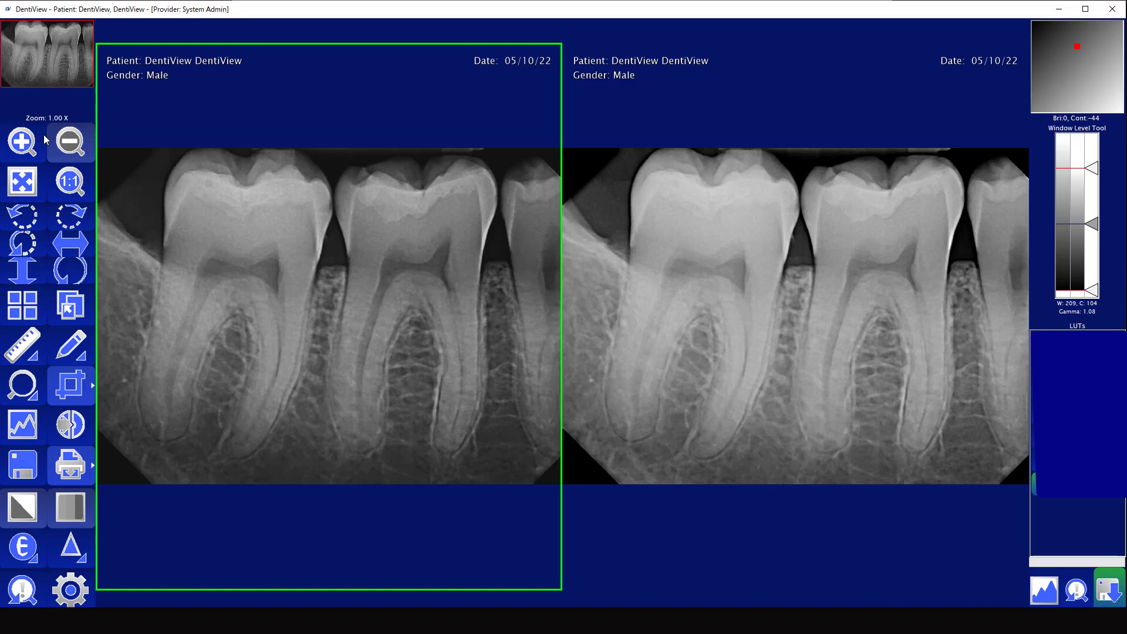
# - Zoom the left X-ray to 1.20×, then preview it full screen and exit
pyautogui.click(21, 142)
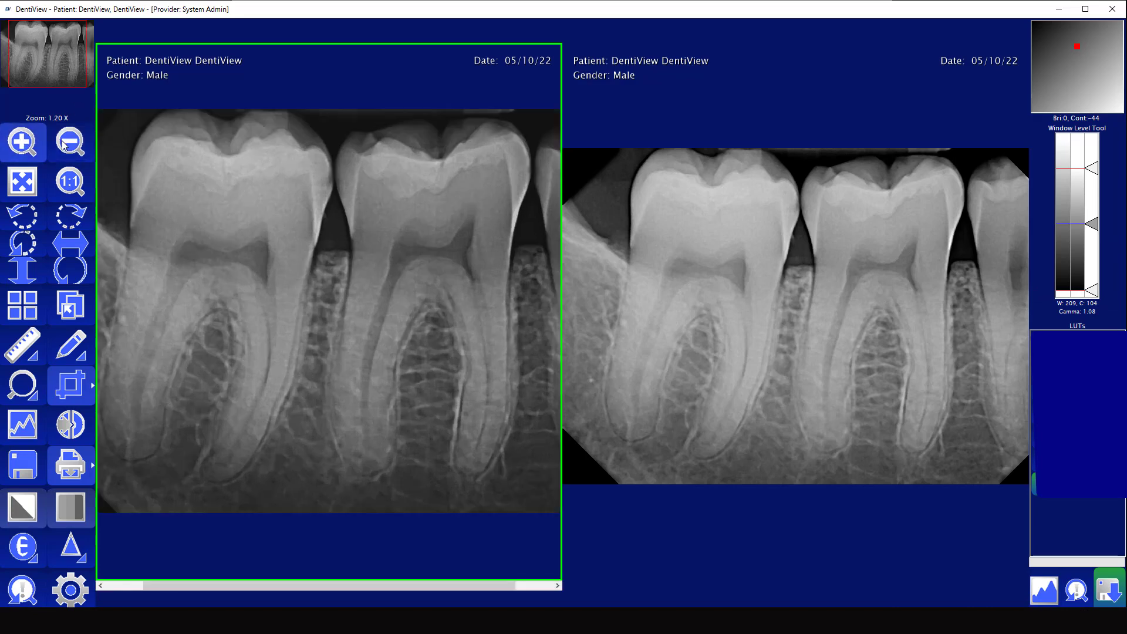
pyautogui.click(32, 144)
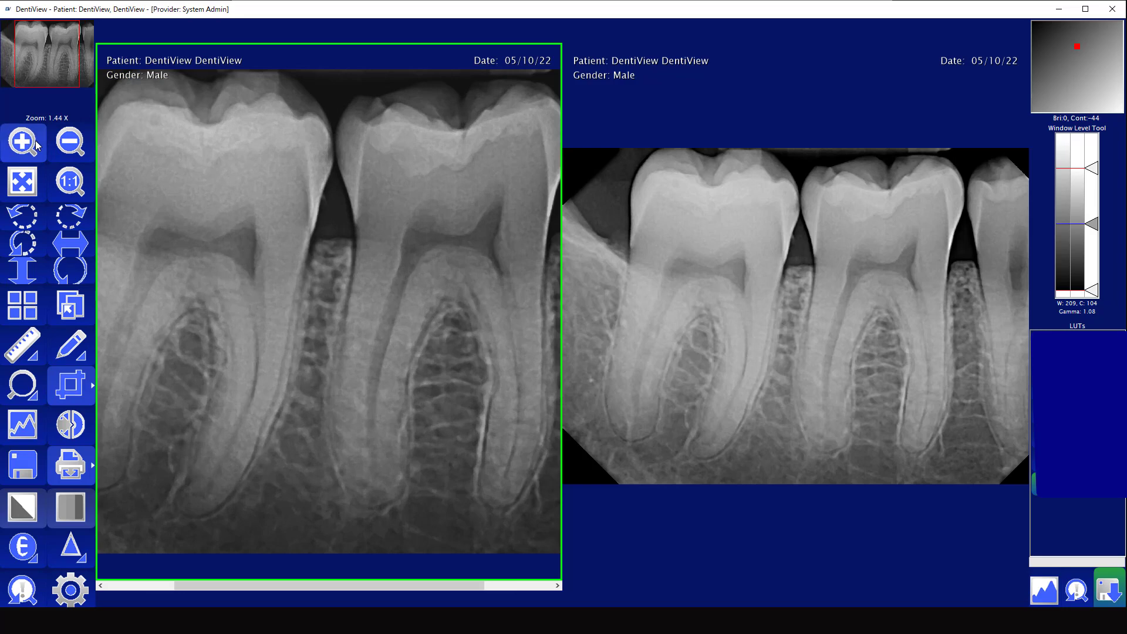
pyautogui.click(64, 147)
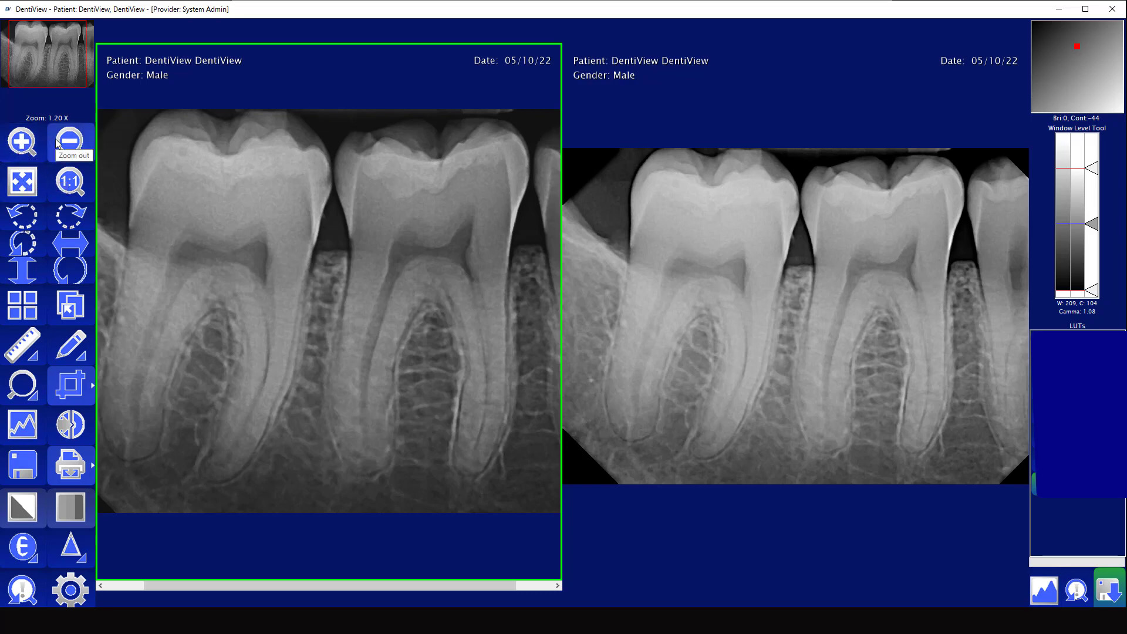
pyautogui.click(23, 180)
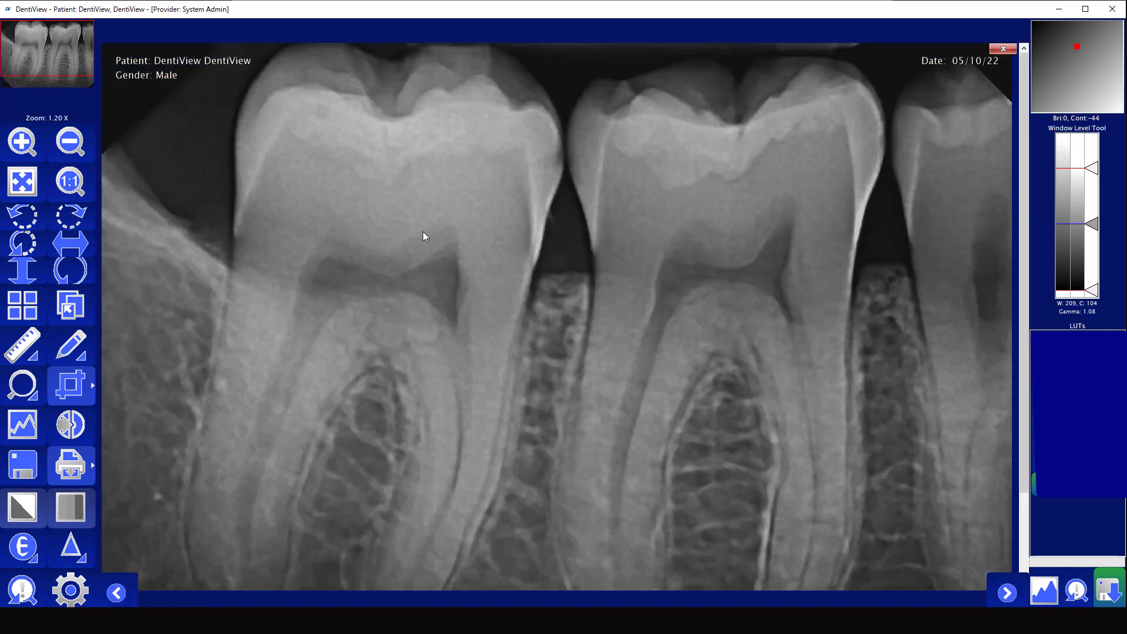
pyautogui.click(1003, 49)
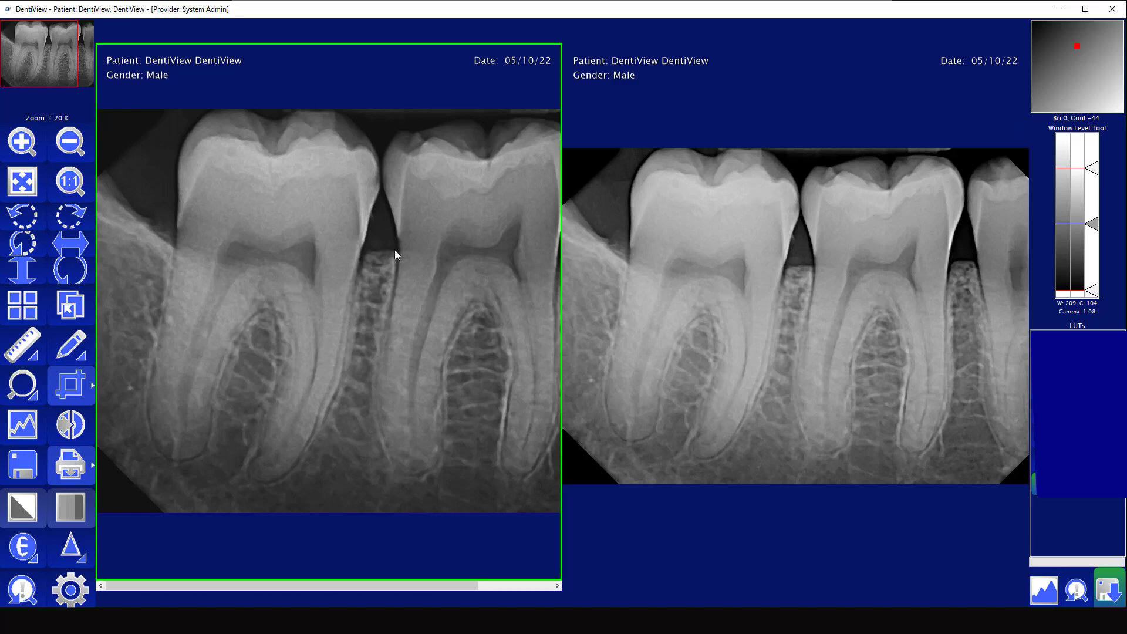
# - Toggle the left X-ray between actual 1:1 size and fitted view several times
pyautogui.click(85, 185)
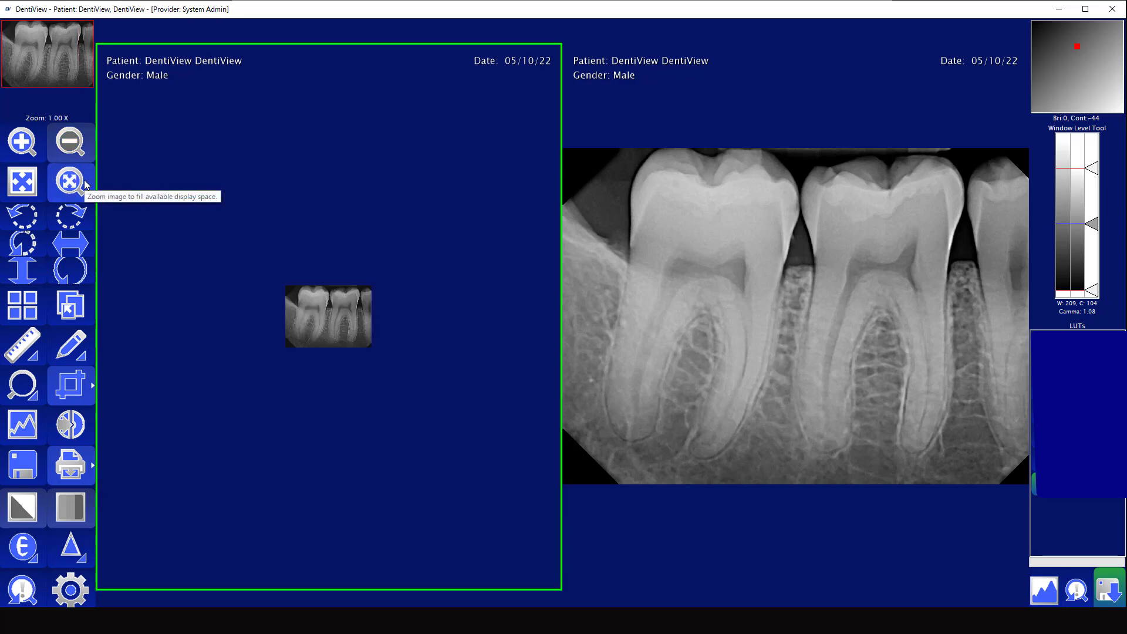
pyautogui.click(85, 185)
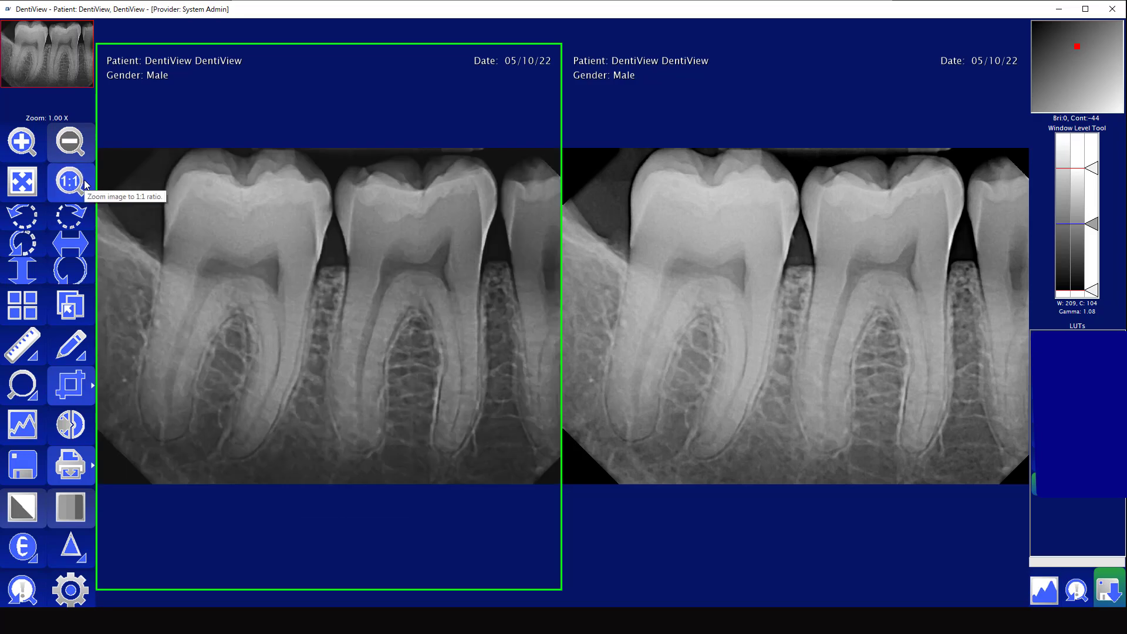
pyautogui.click(83, 181)
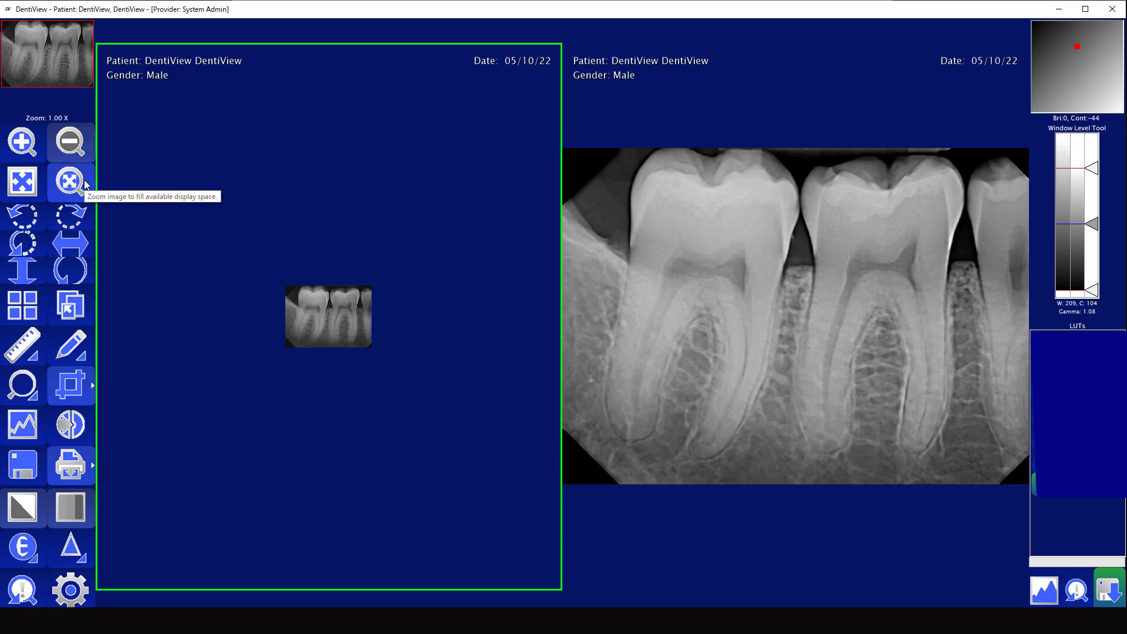
pyautogui.click(85, 184)
pyautogui.click(84, 180)
# - Scroll-zoom into the left X-ray, then fit it back to 1.00× in its pane
pyautogui.scroll(10, 354, 297)
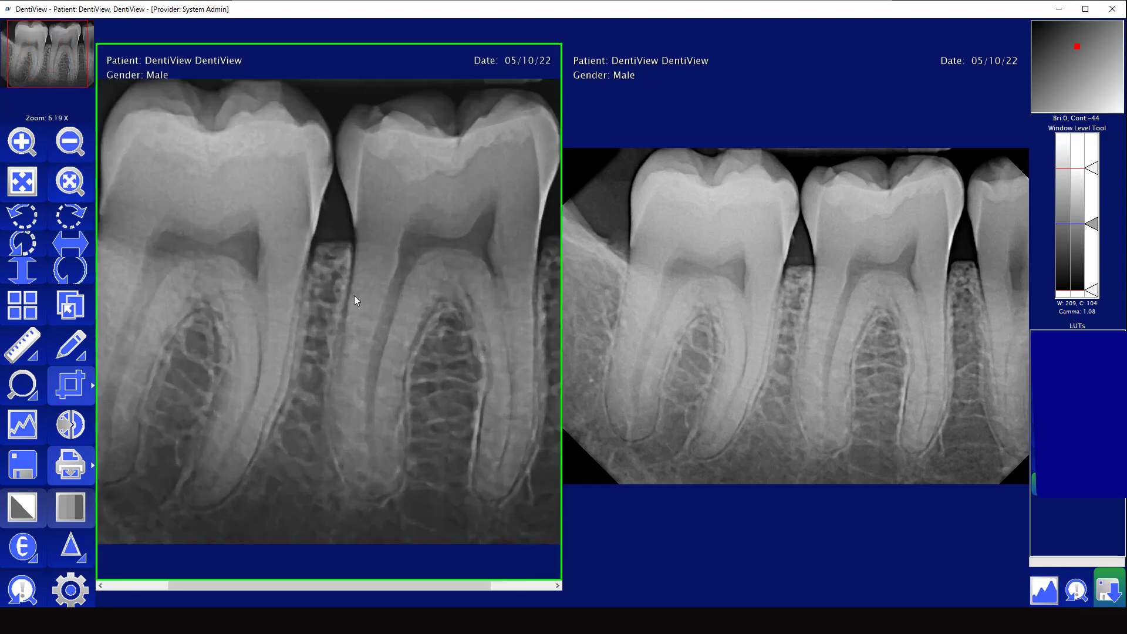
pyautogui.scroll(-8, 354, 295)
pyautogui.scroll(8, 348, 295)
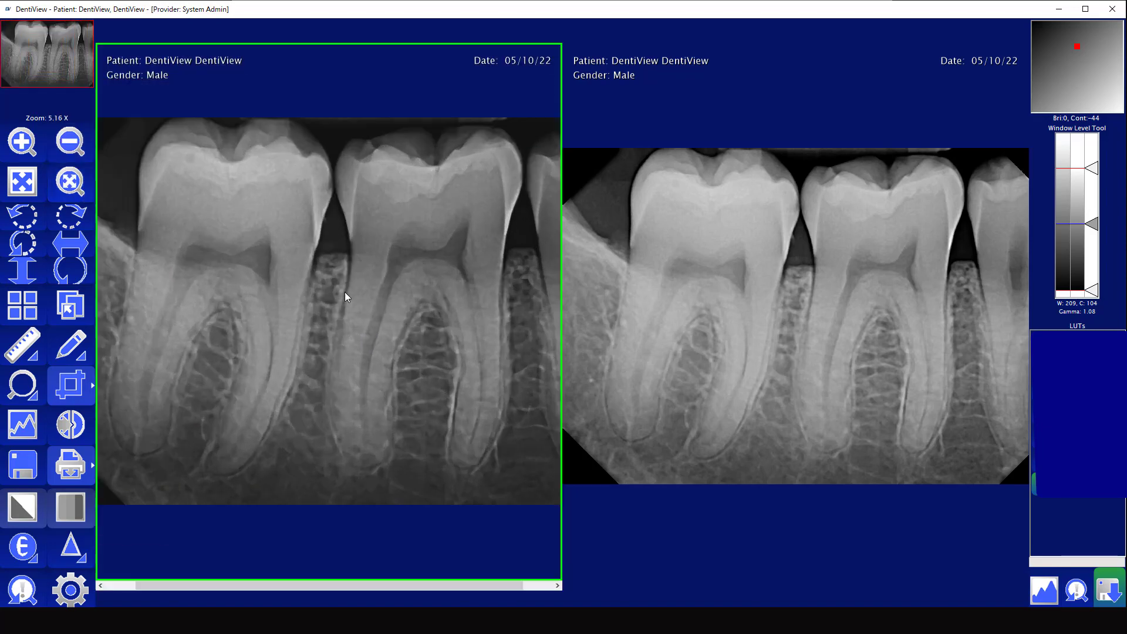
pyautogui.scroll(3, 344, 291)
pyautogui.click(70, 181)
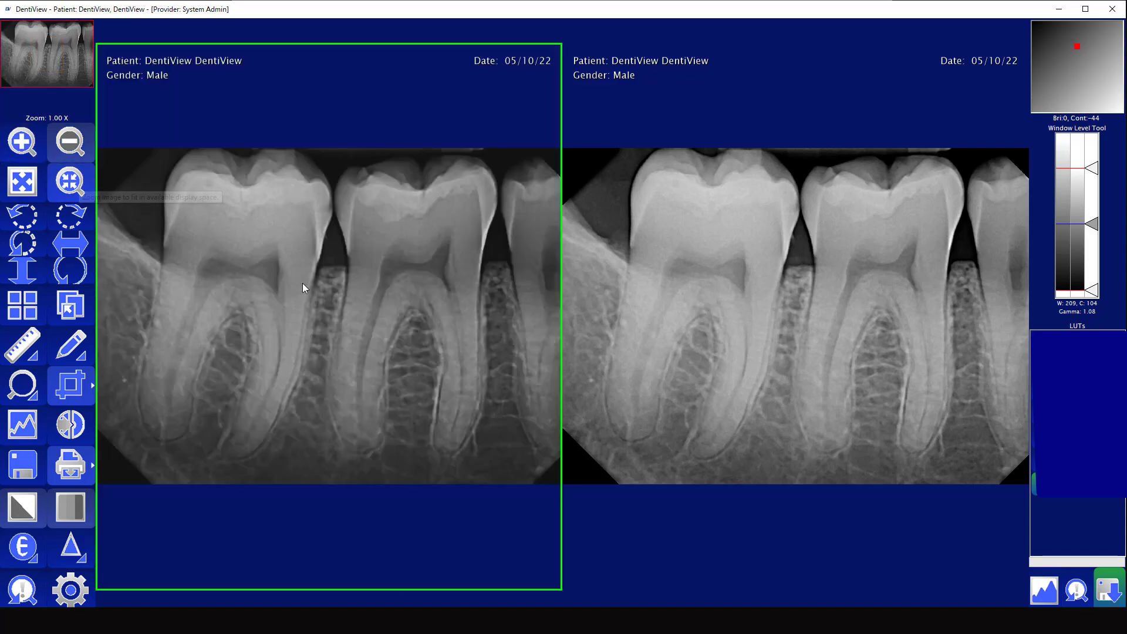
pyautogui.scroll(10, 317, 291)
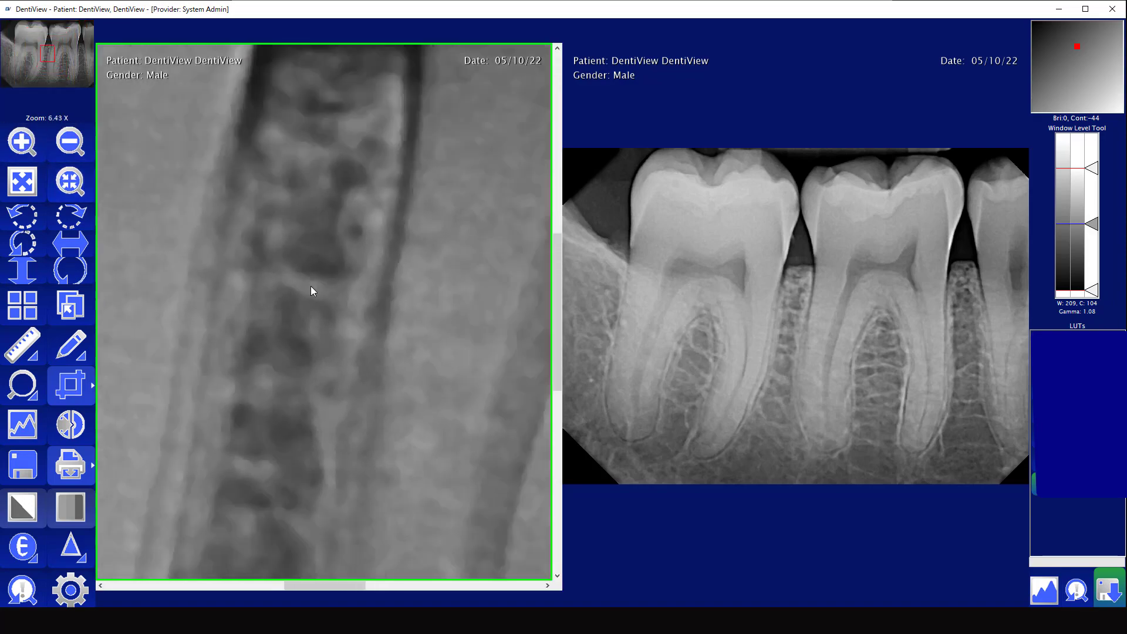
pyautogui.scroll(-10, 312, 286)
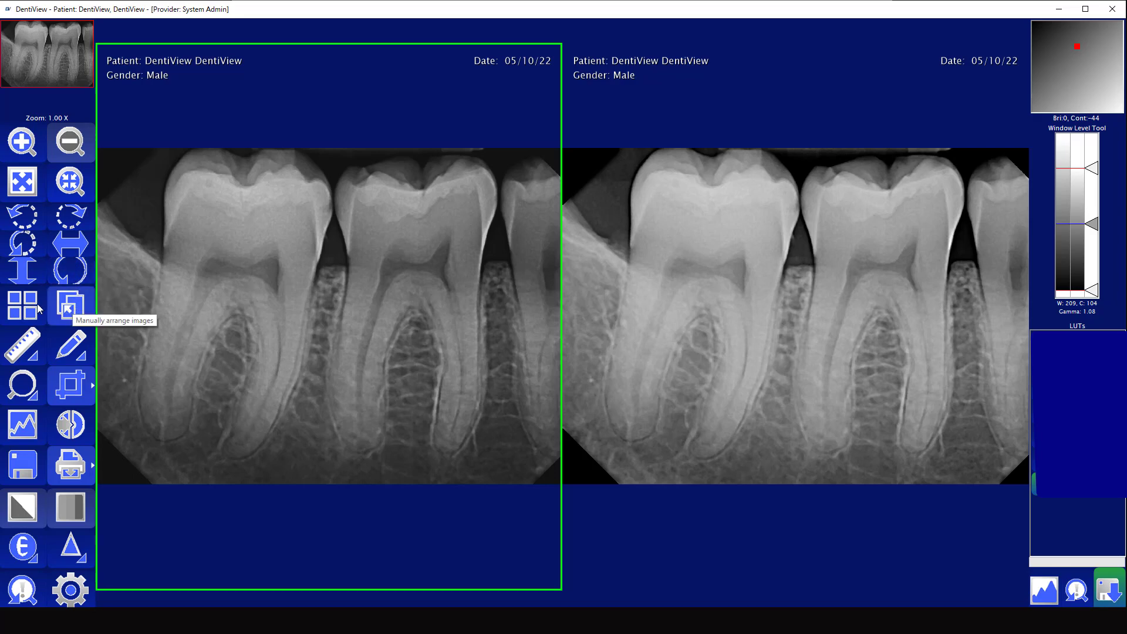
pyautogui.click(74, 304)
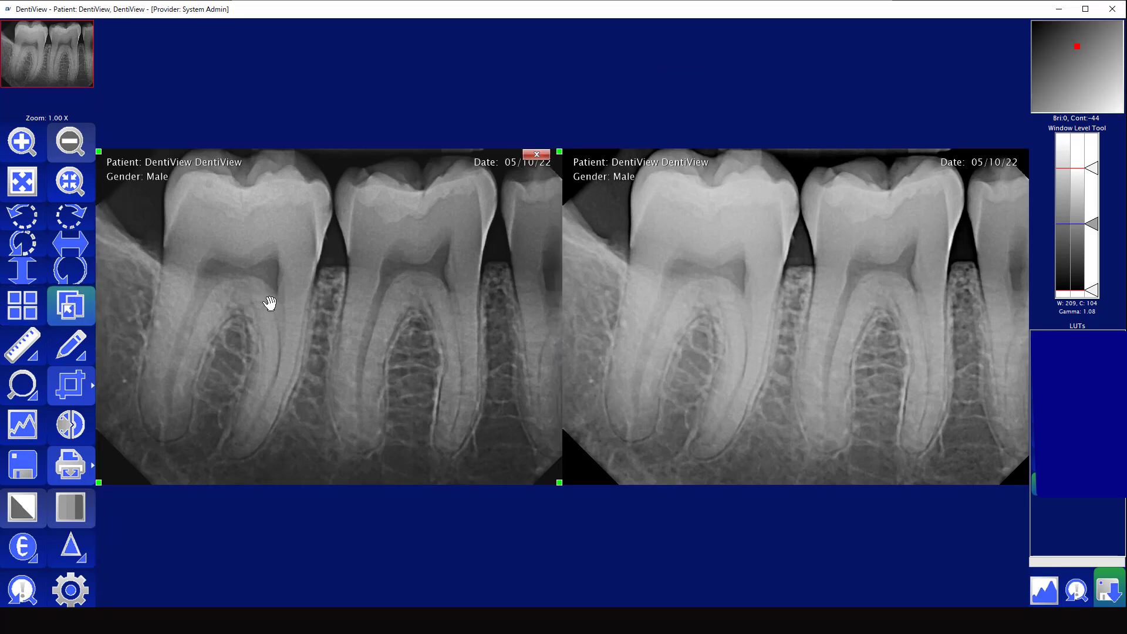
pyautogui.moveTo(269, 303); pyautogui.dragTo(505, 181)
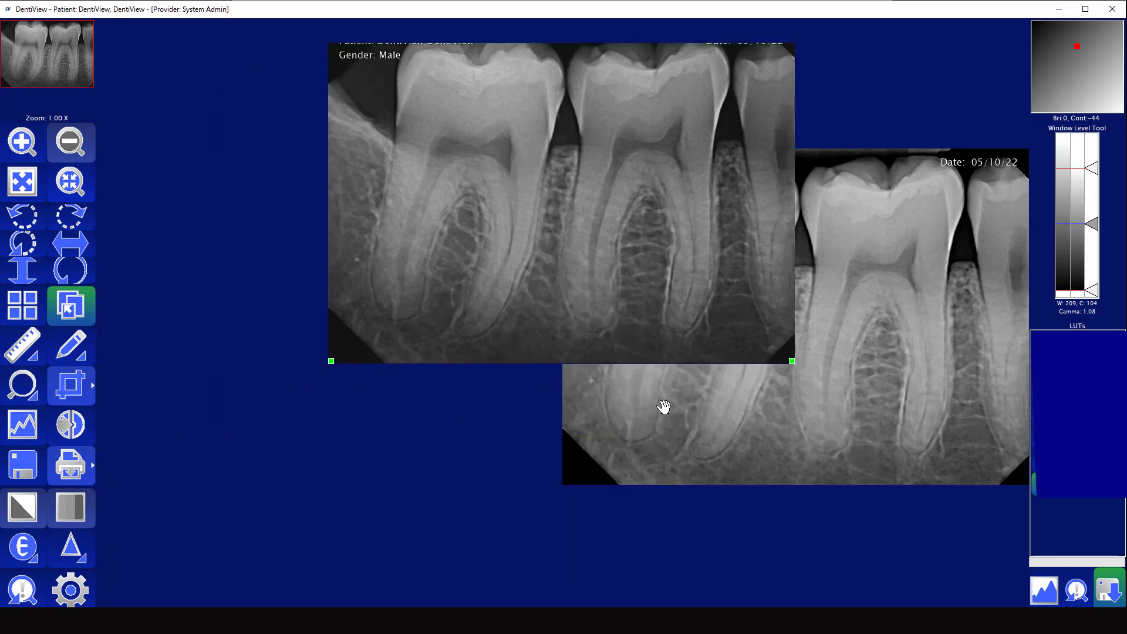
pyautogui.moveTo(664, 405); pyautogui.dragTo(365, 446)
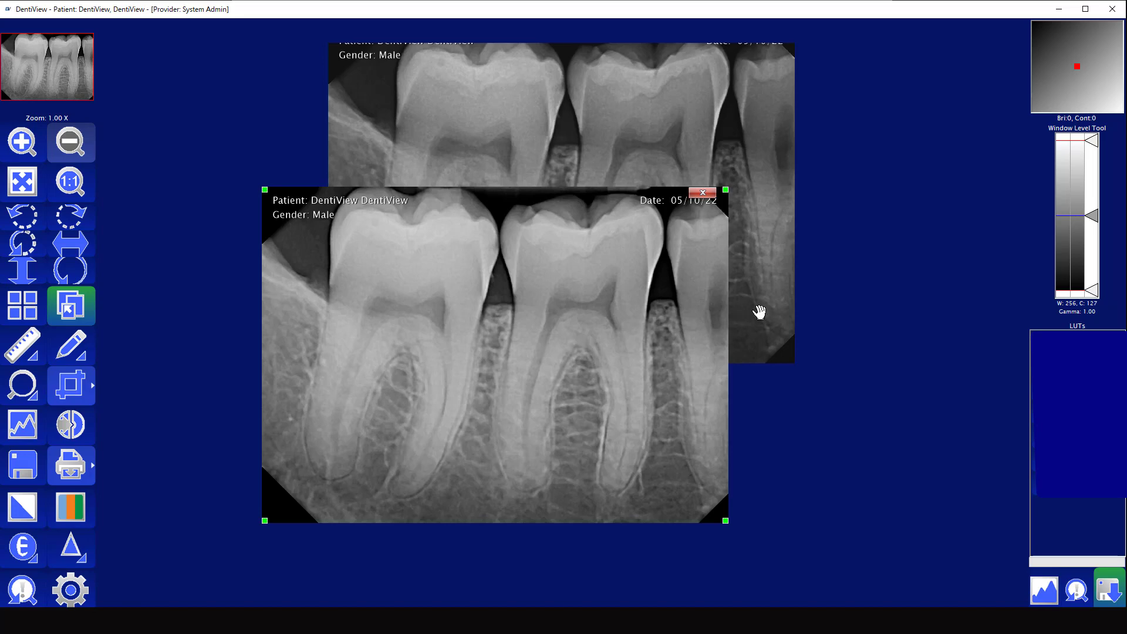
pyautogui.click(26, 307)
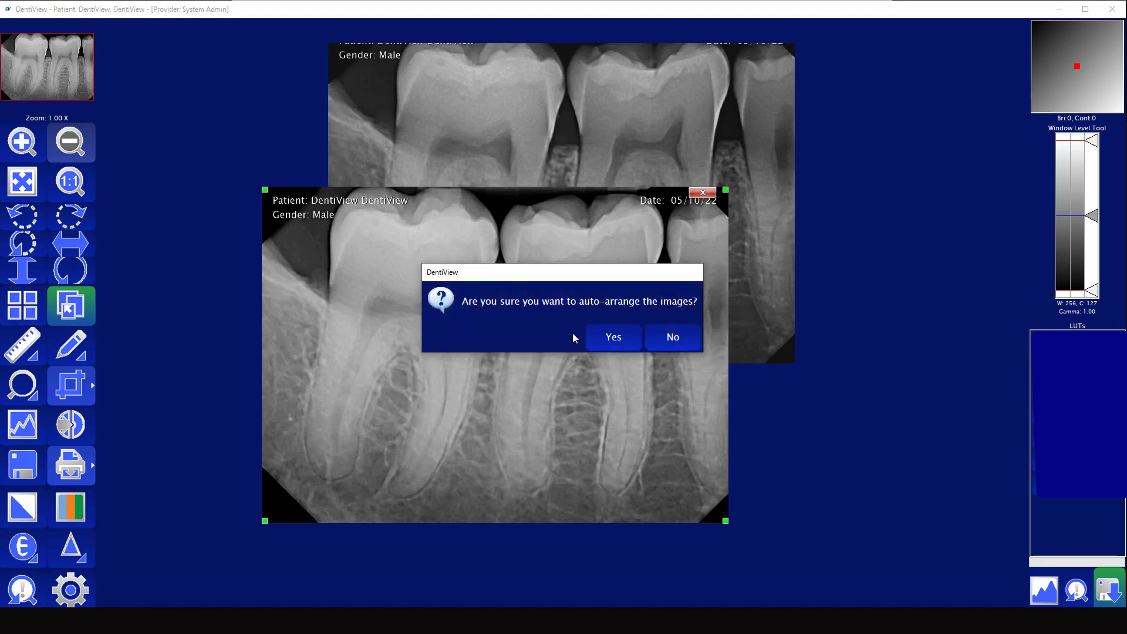
pyautogui.click(600, 336)
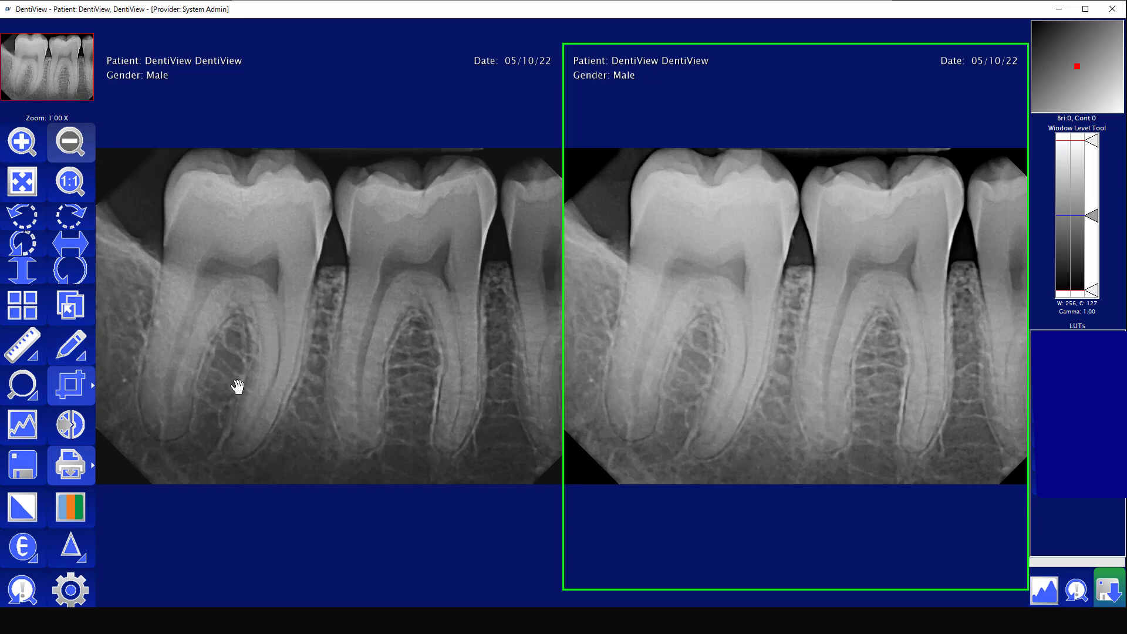
# - Inspect the left X-ray under the magnifying glass, then show the crop and masking options
pyautogui.click(22, 385)
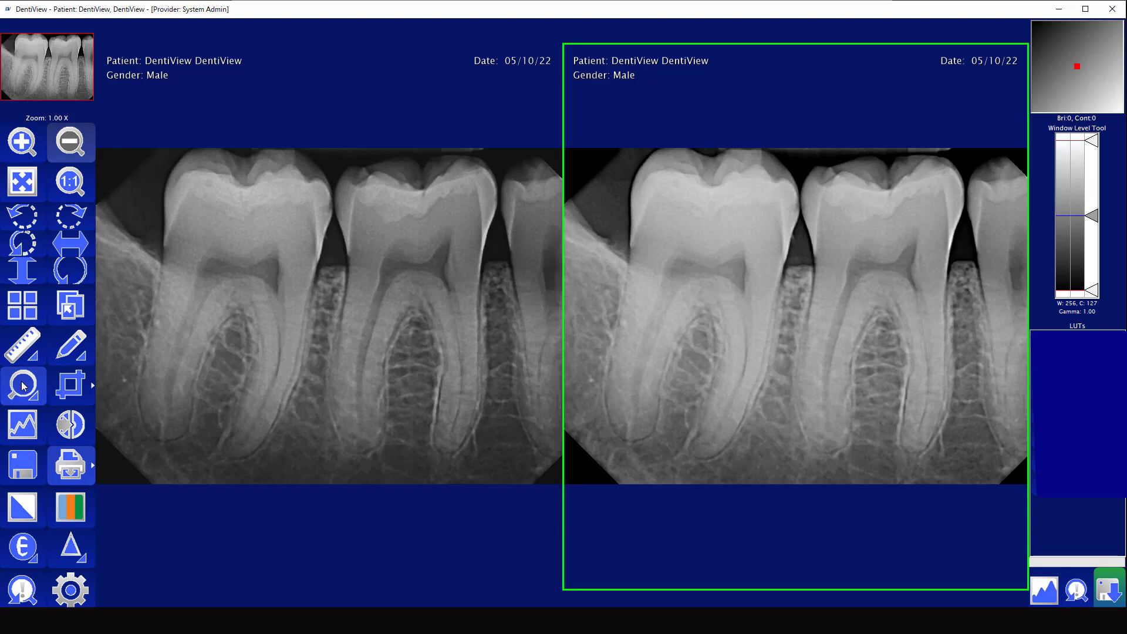
pyautogui.click(282, 349)
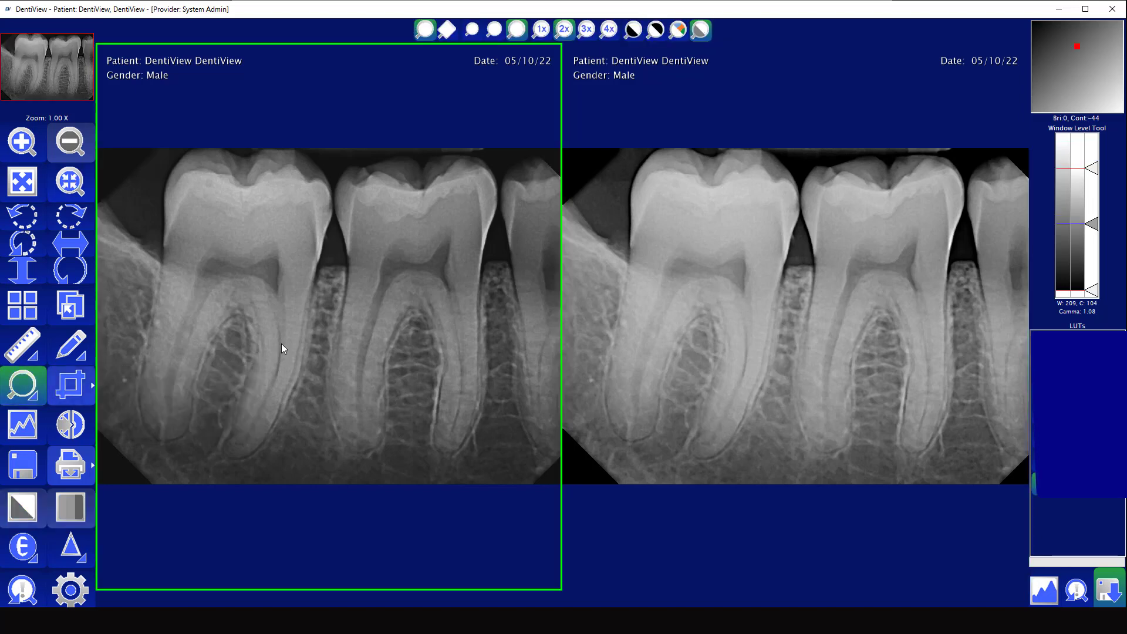
pyautogui.click(23, 382)
pyautogui.click(22, 381)
pyautogui.moveTo(299, 347); pyautogui.dragTo(325, 242)
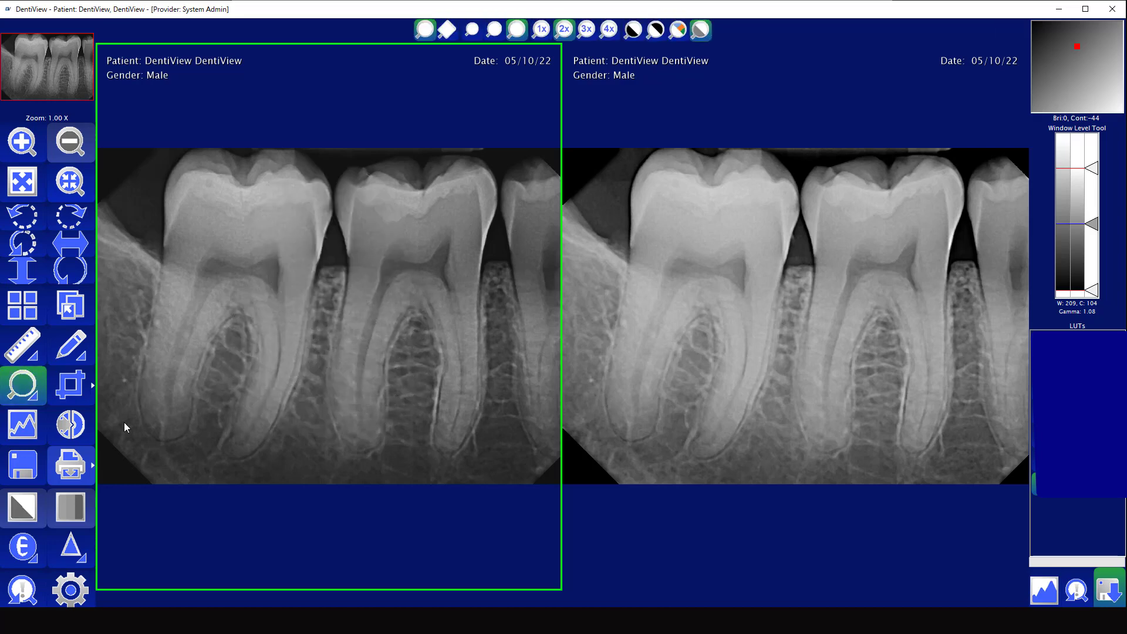
pyautogui.click(82, 384)
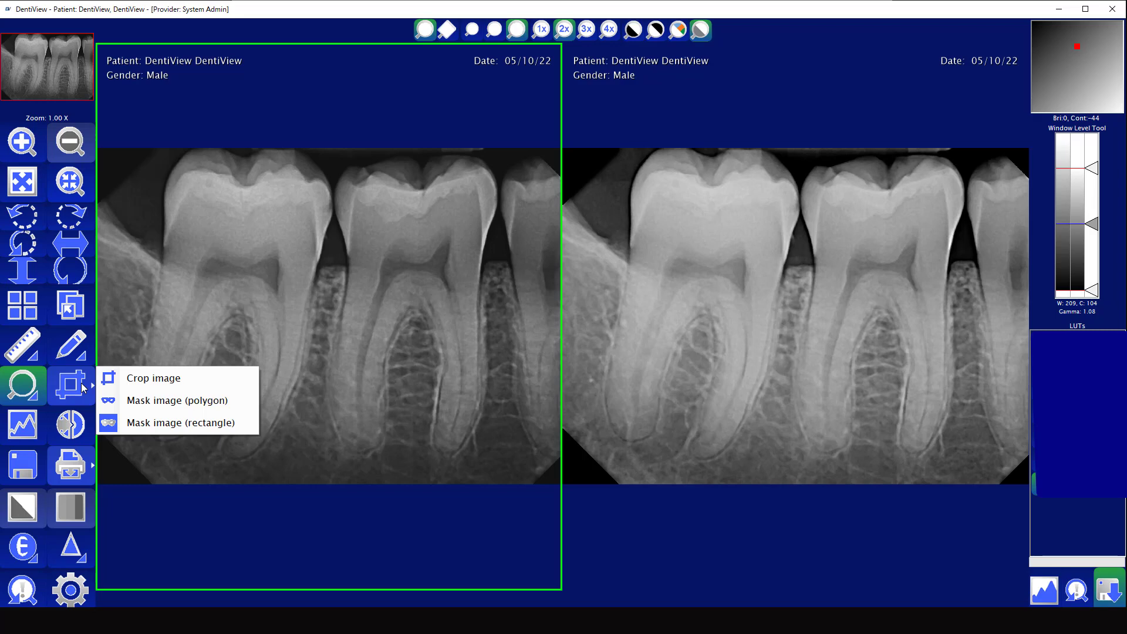
# - Crop the left X-ray around its molar roots, adding a third image
pyautogui.click(121, 379)
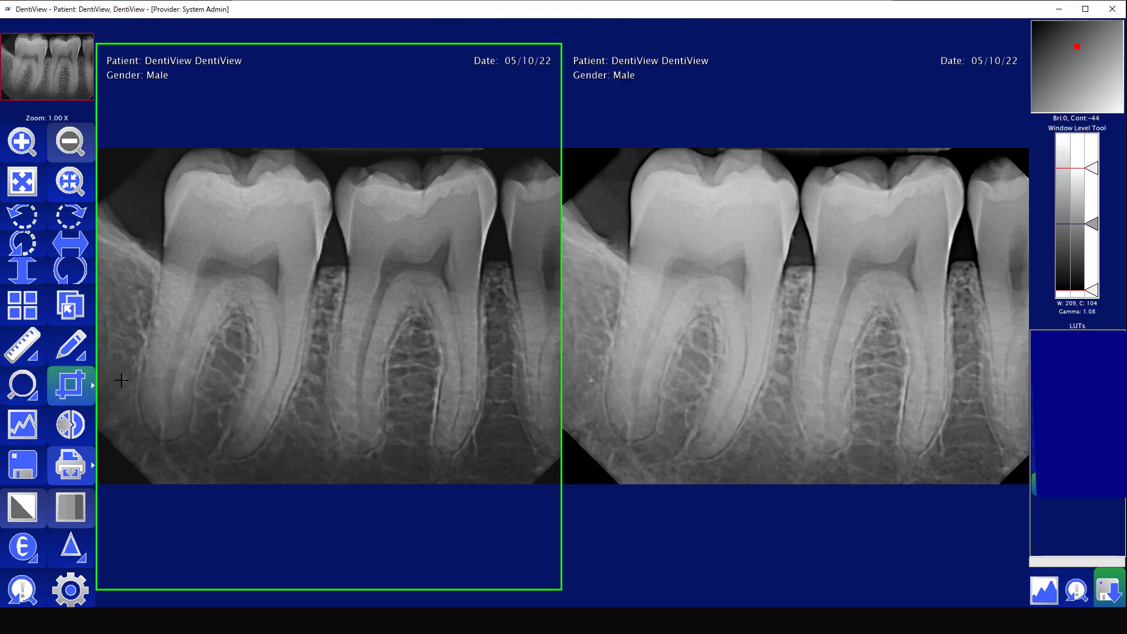
pyautogui.moveTo(140, 247); pyautogui.dragTo(403, 480)
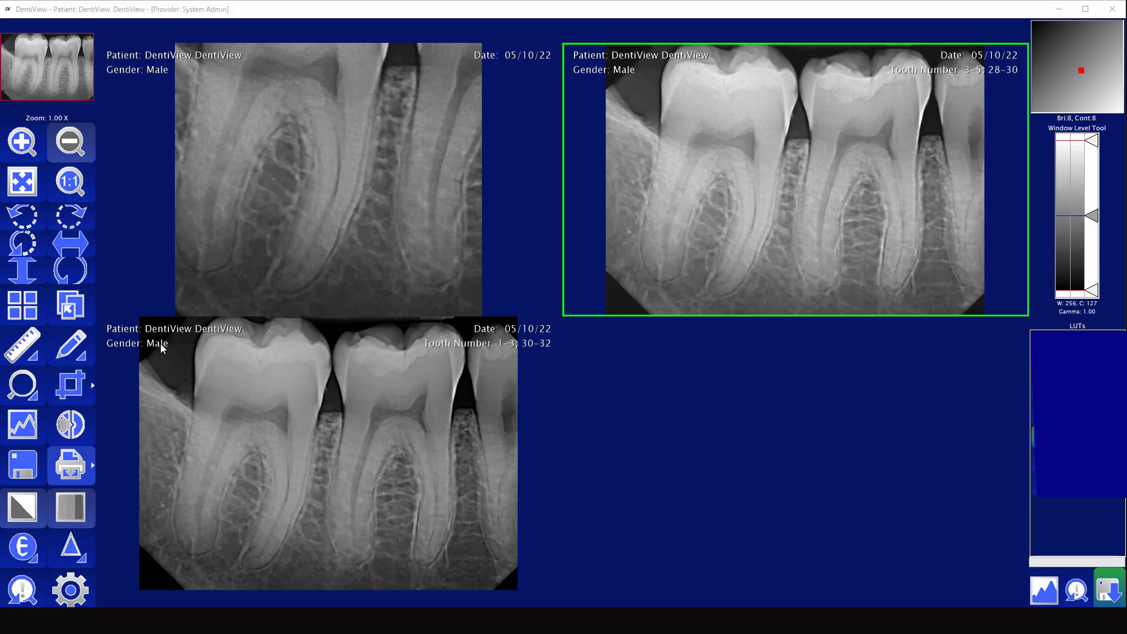
# - Draw density profile lines across the middle tooth of the lower-left X-ray, then close the profile
pyautogui.click(22, 427)
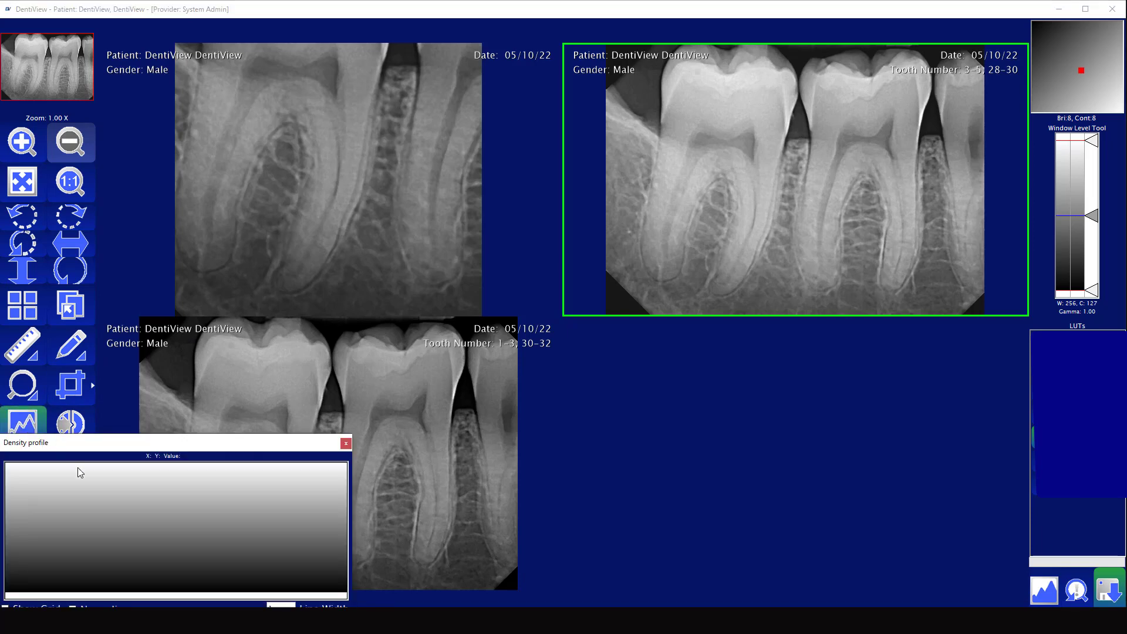
pyautogui.click(370, 383)
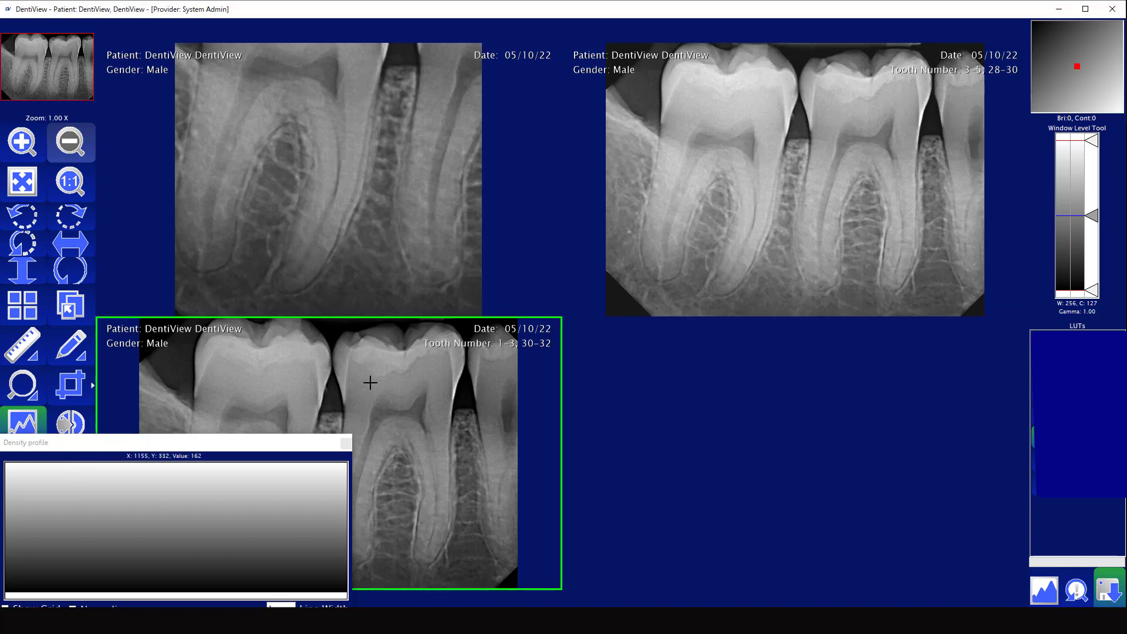
pyautogui.moveTo(371, 382); pyautogui.dragTo(424, 434)
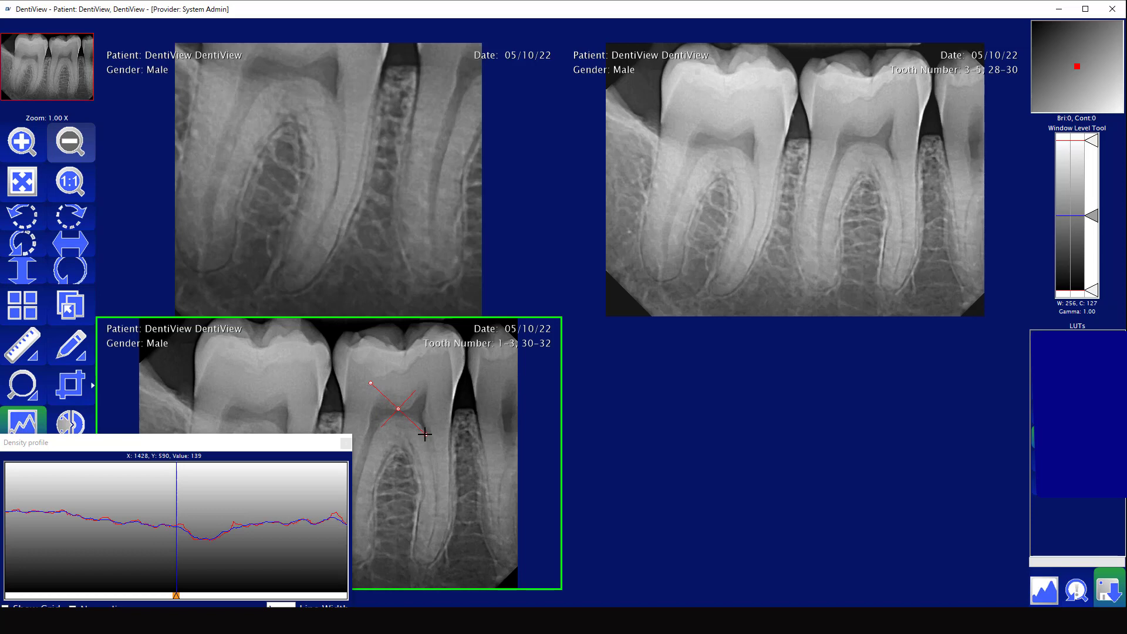
pyautogui.click(424, 435)
pyautogui.click(315, 444)
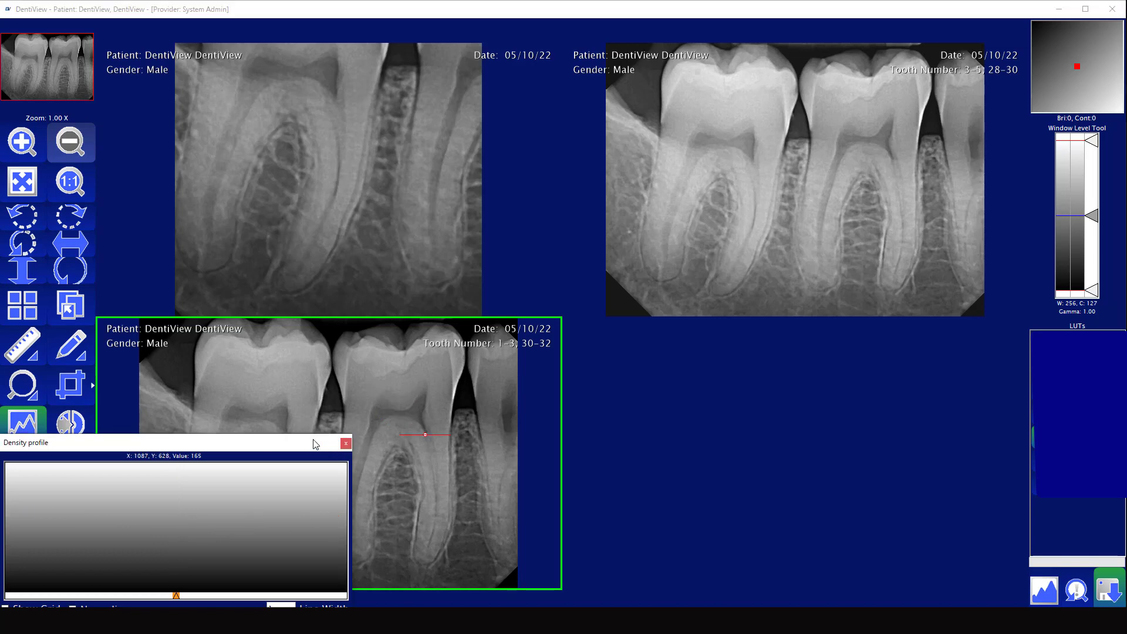
pyautogui.click(346, 444)
# - Place the tooth 3-5 X-ray beside the lower-left one, cancel the stitch, and exit stitching
pyautogui.click(79, 426)
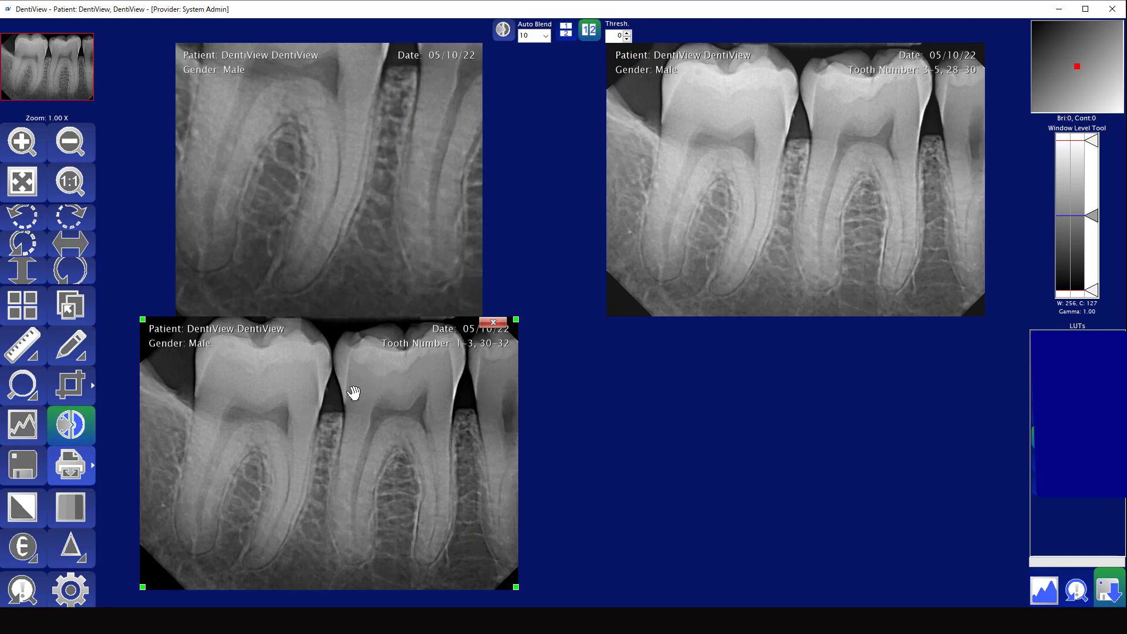
pyautogui.moveTo(721, 152); pyautogui.dragTo(628, 412)
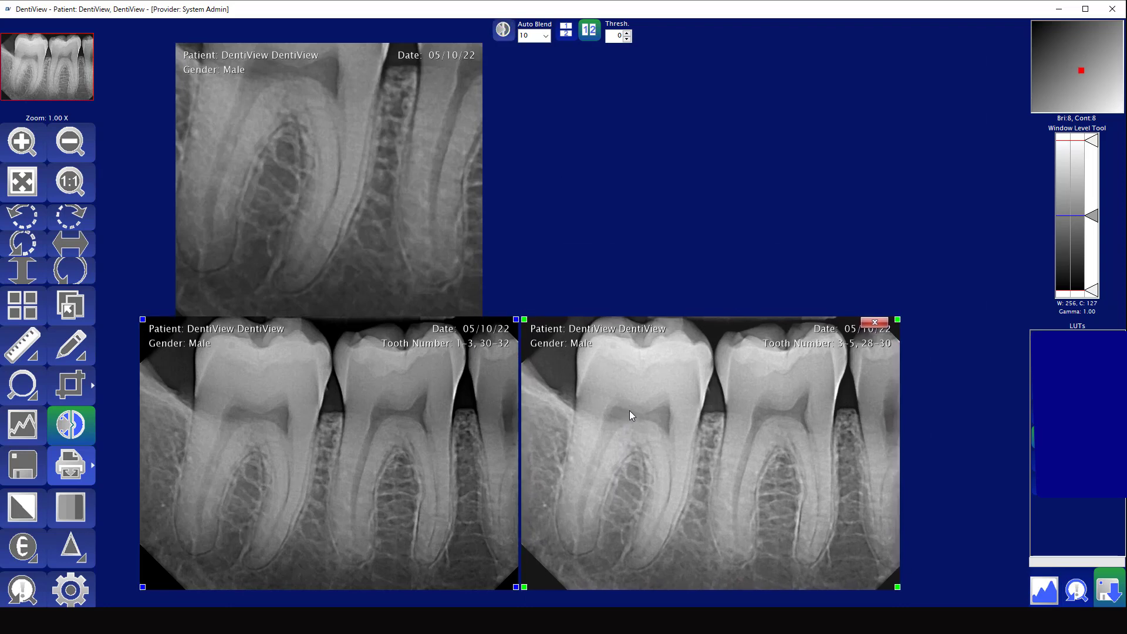
pyautogui.click(503, 32)
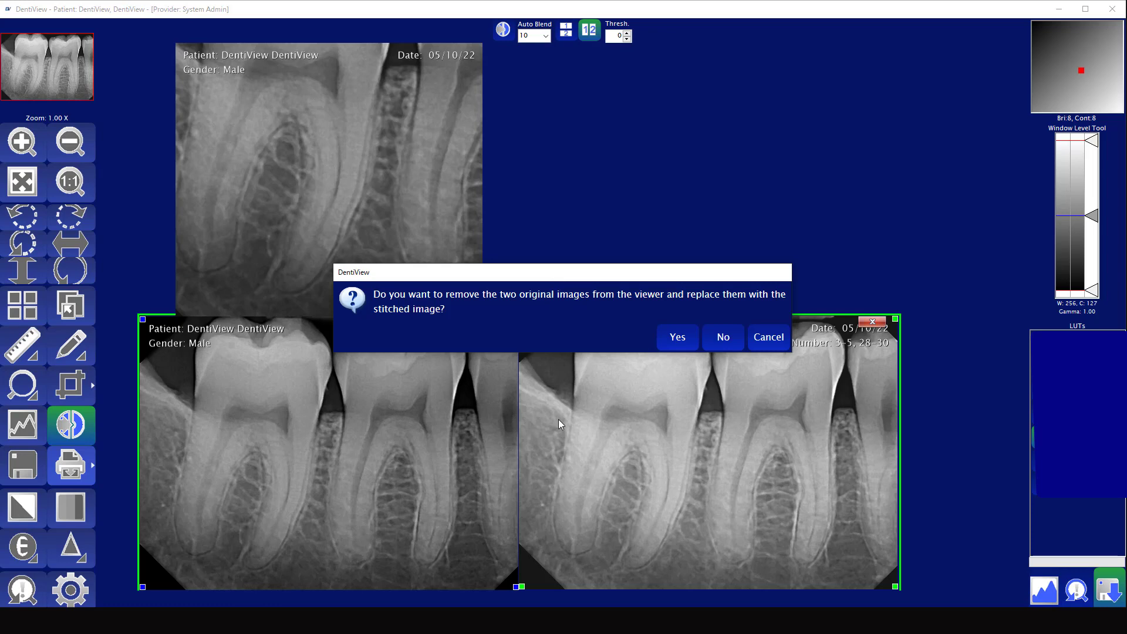
pyautogui.click(769, 339)
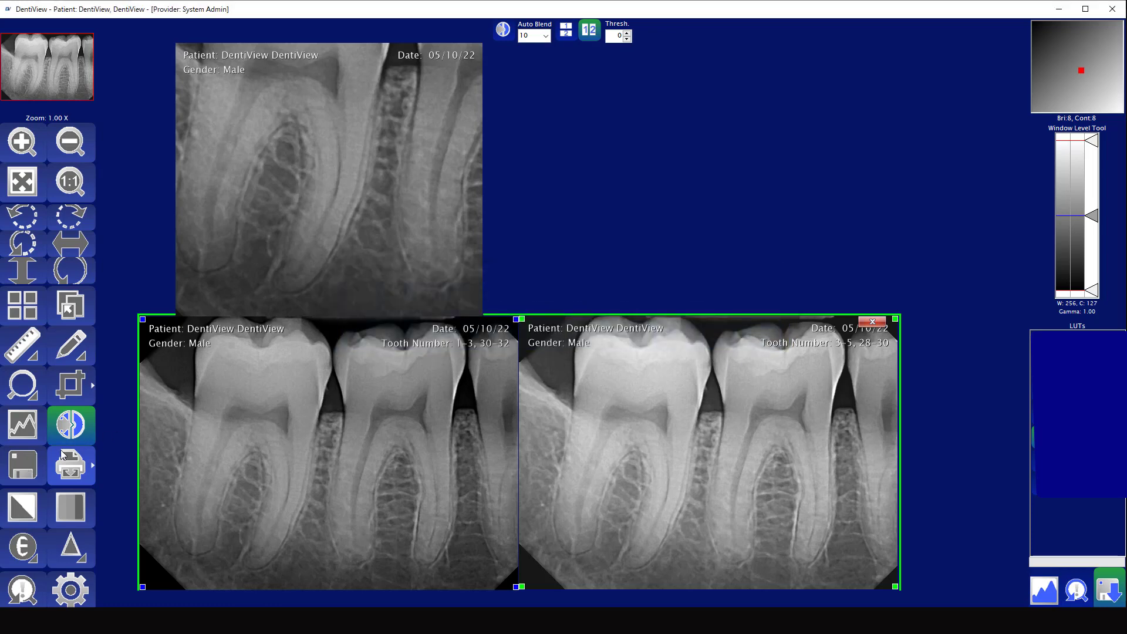
pyautogui.click(415, 418)
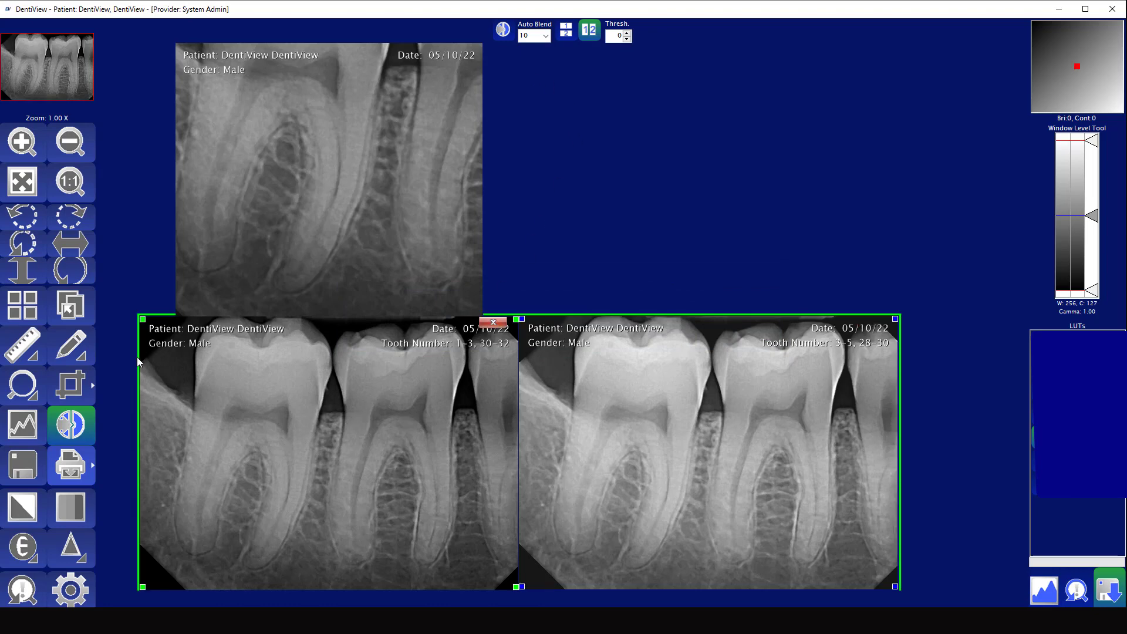
pyautogui.click(74, 425)
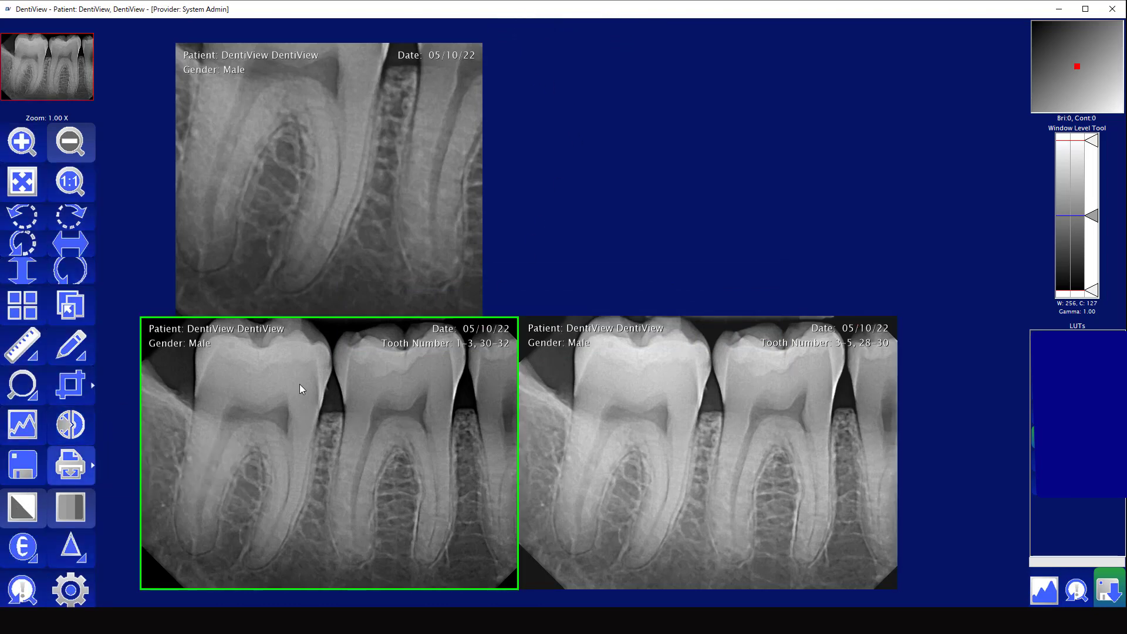
# - Duplicate the tooth 1-3 X-ray, then select the original lower-left image and show print choices
pyautogui.click(18, 471)
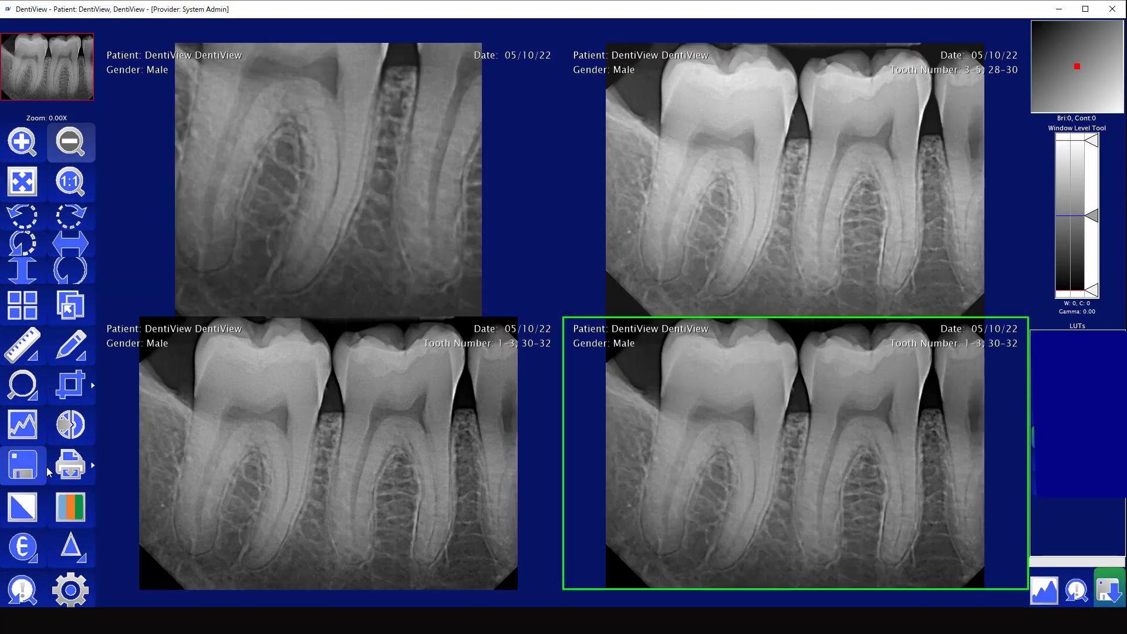
pyautogui.click(52, 470)
pyautogui.click(174, 458)
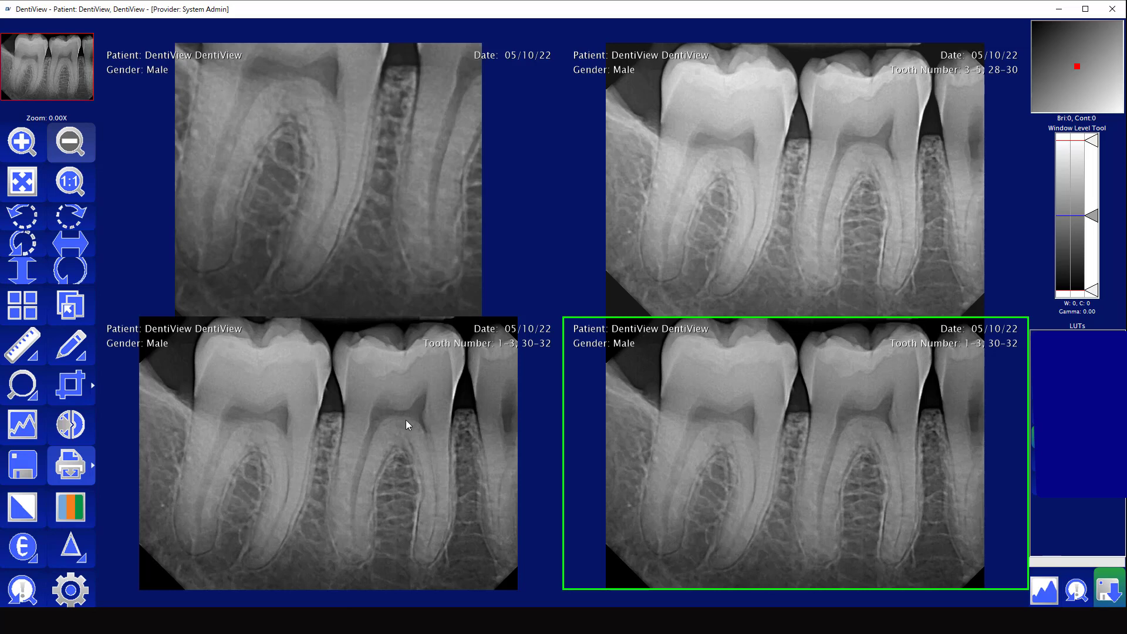
pyautogui.click(390, 415)
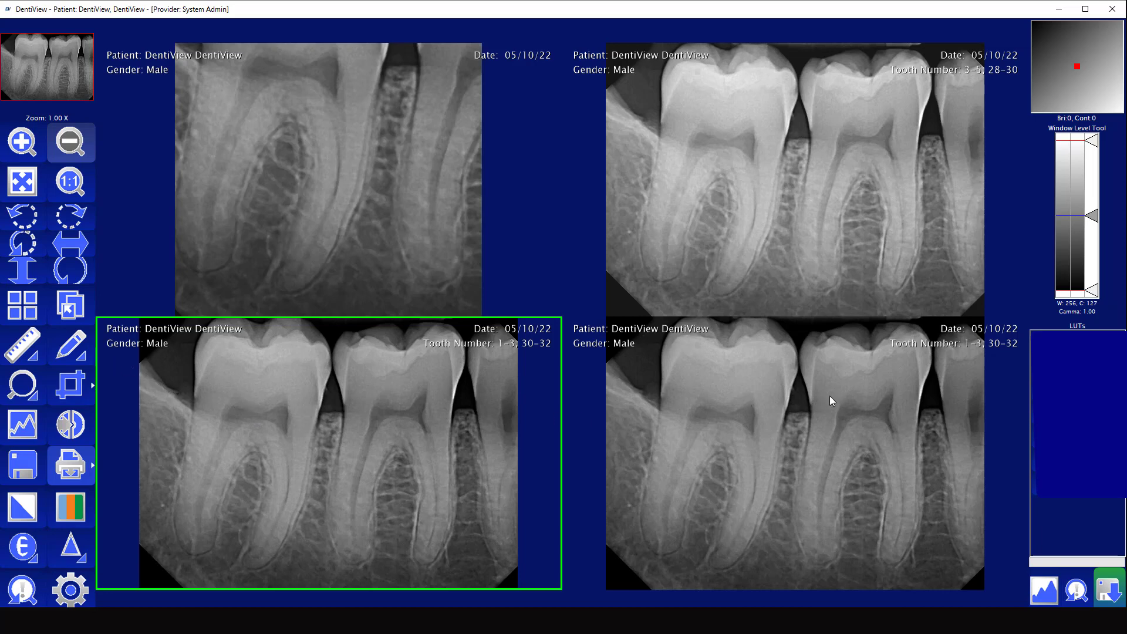
pyautogui.click(68, 461)
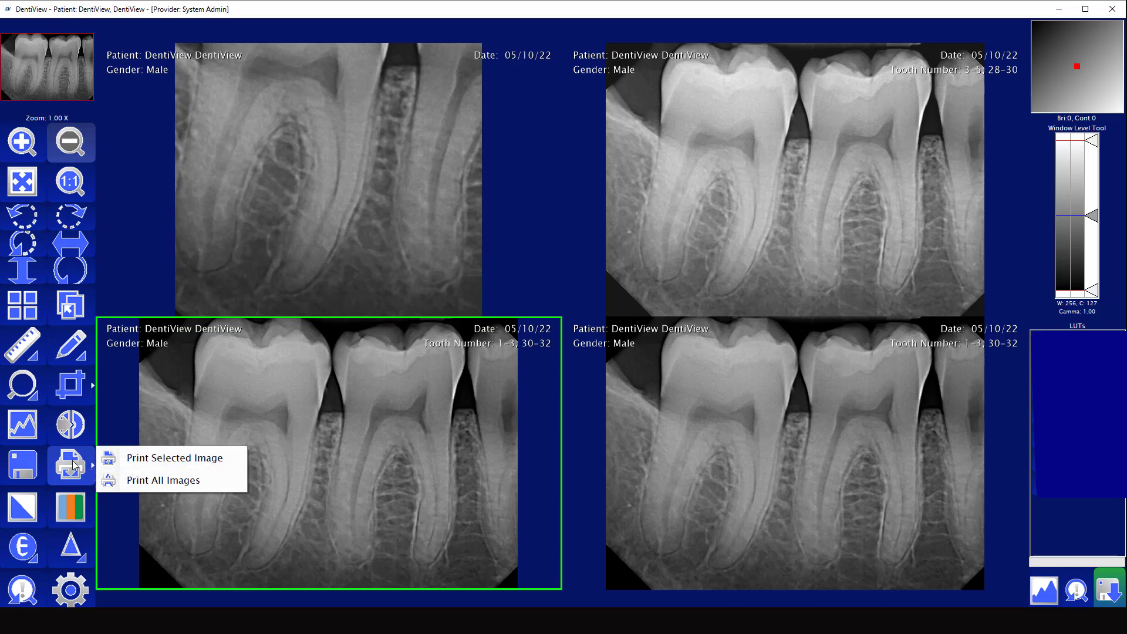
# - Apply negative, colorize, then emboss to the lower-left X-ray
pyautogui.click(141, 481)
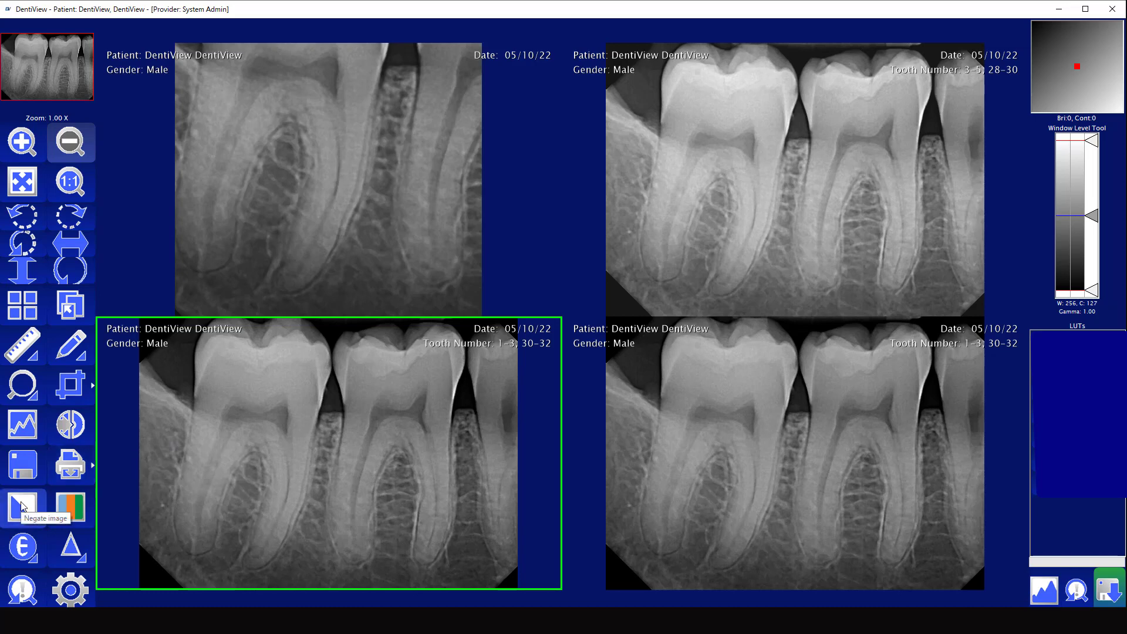
pyautogui.click(22, 506)
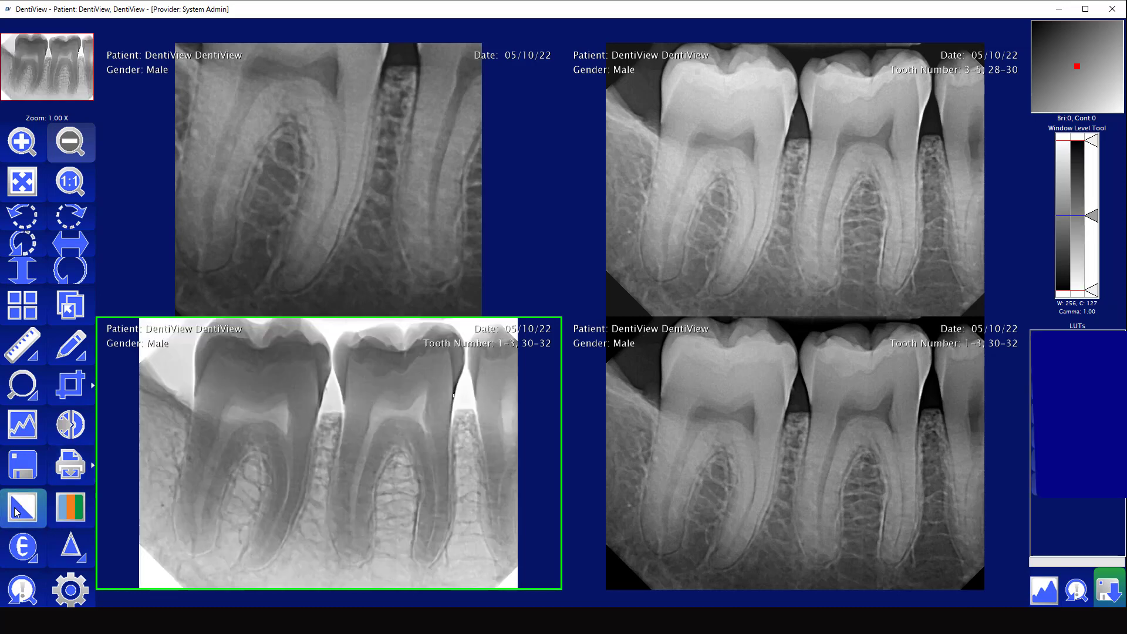
pyautogui.click(64, 503)
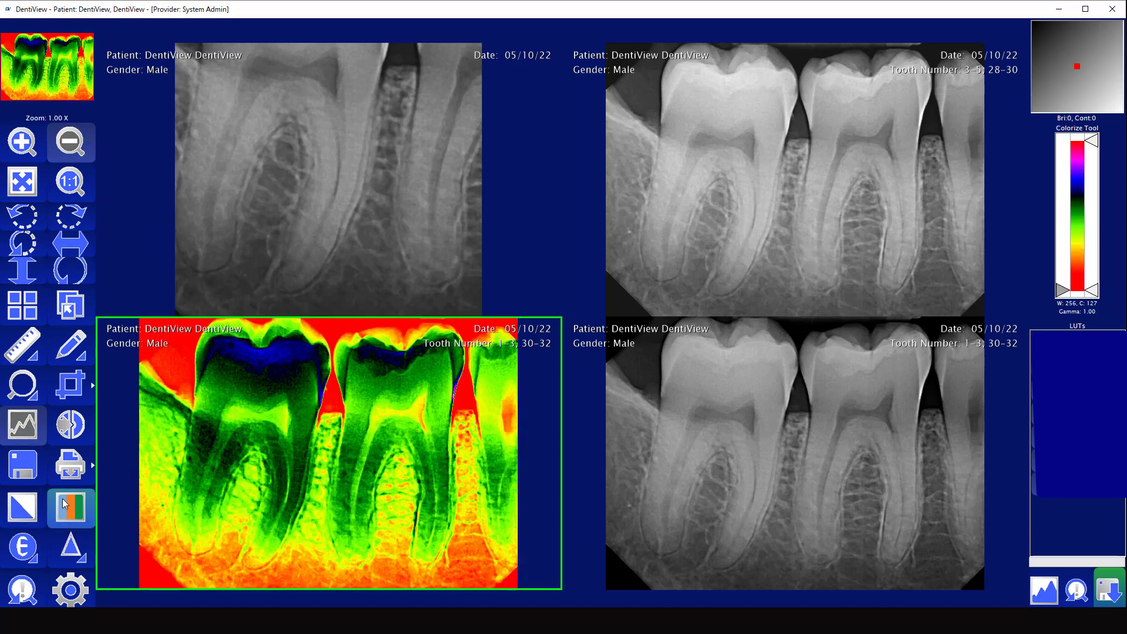
pyautogui.click(24, 544)
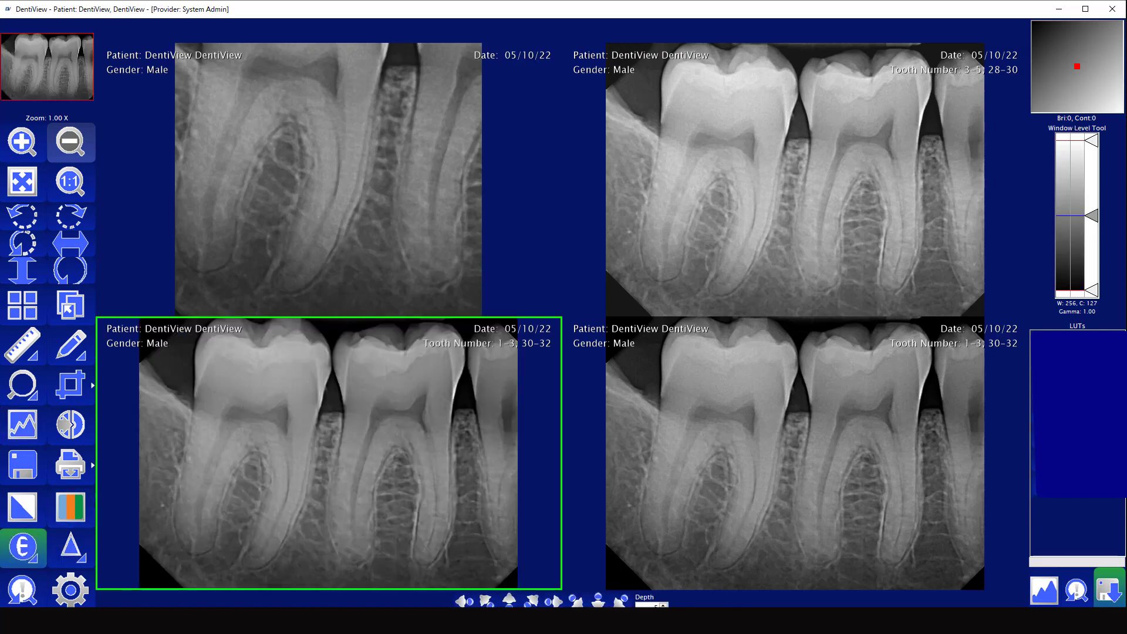
# - Emboss the lower-left X-ray from up, right, lower right and below, then enhance its contrast
pyautogui.click(512, 600)
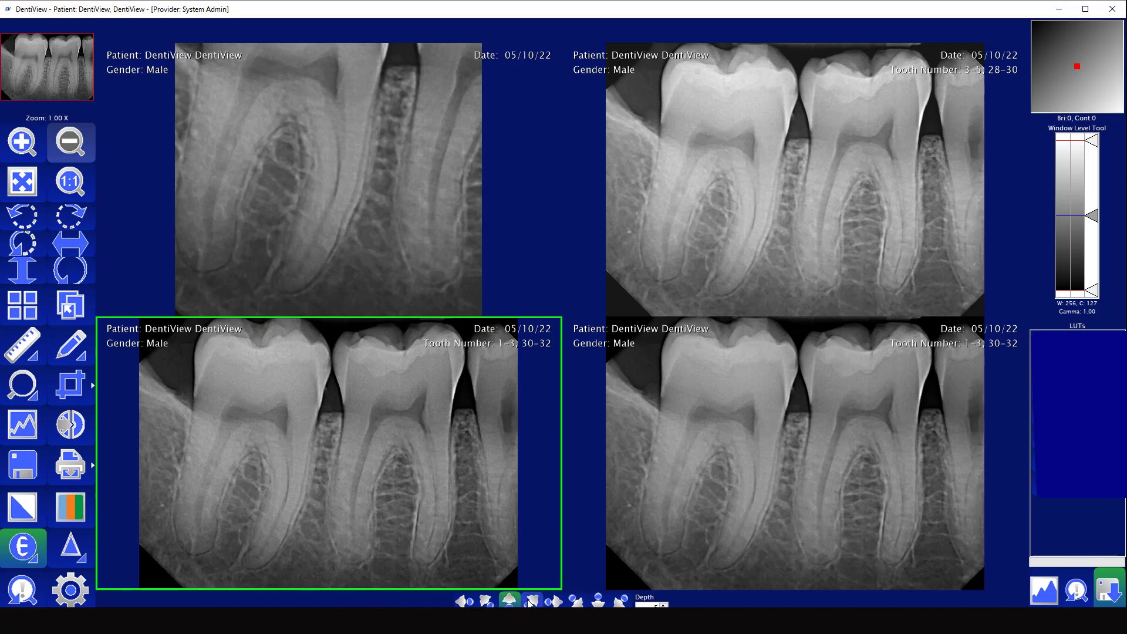
pyautogui.click(553, 601)
pyautogui.click(576, 601)
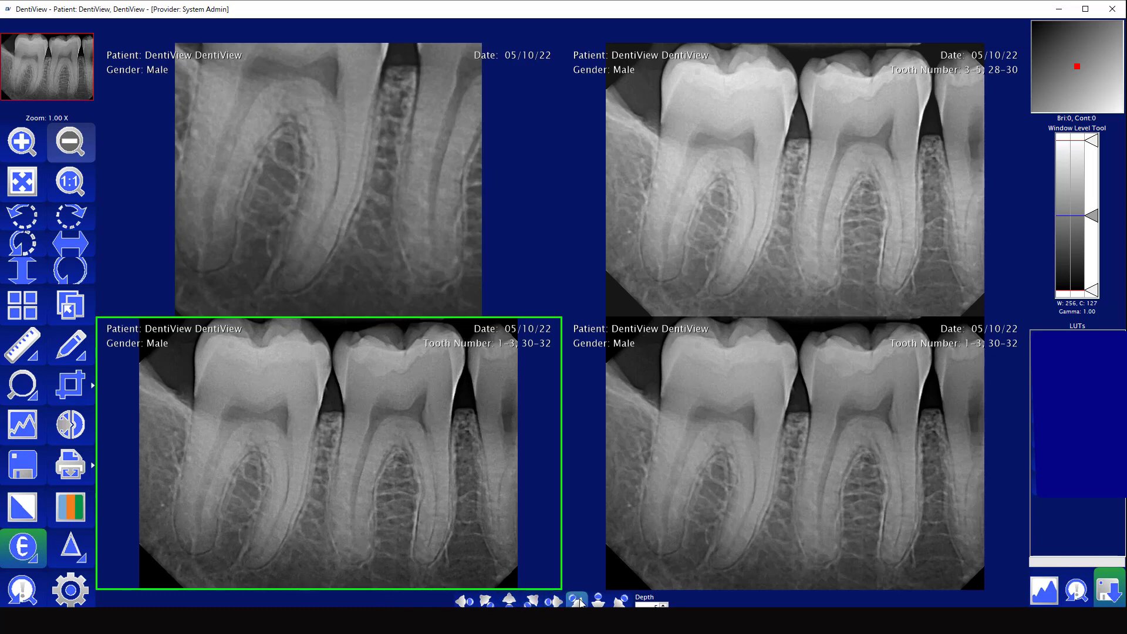
pyautogui.click(598, 600)
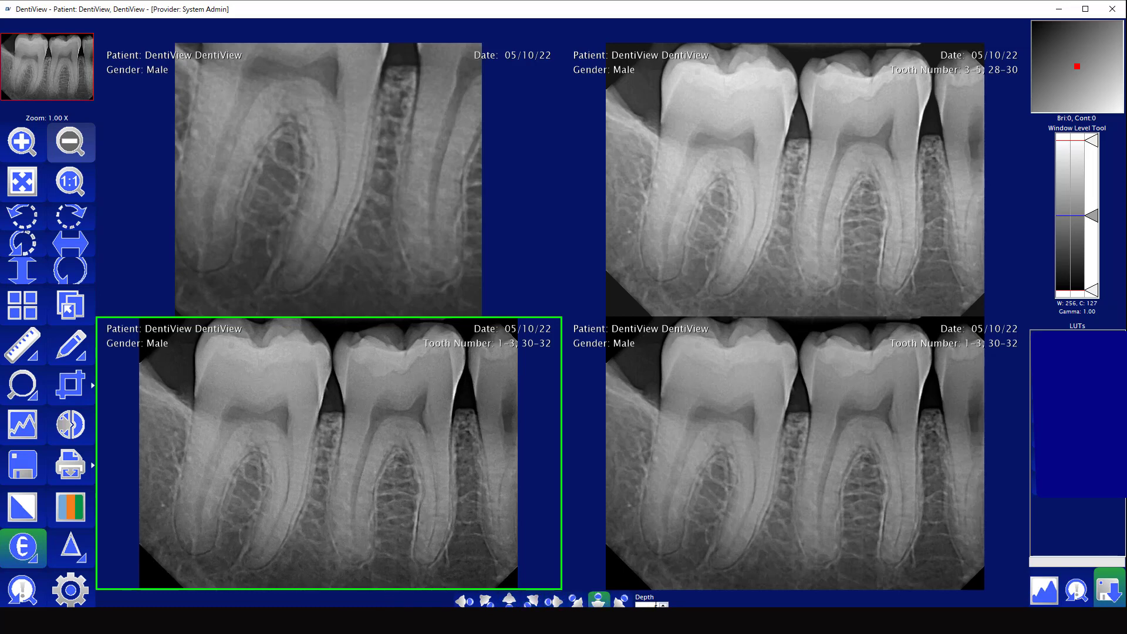
pyautogui.click(82, 553)
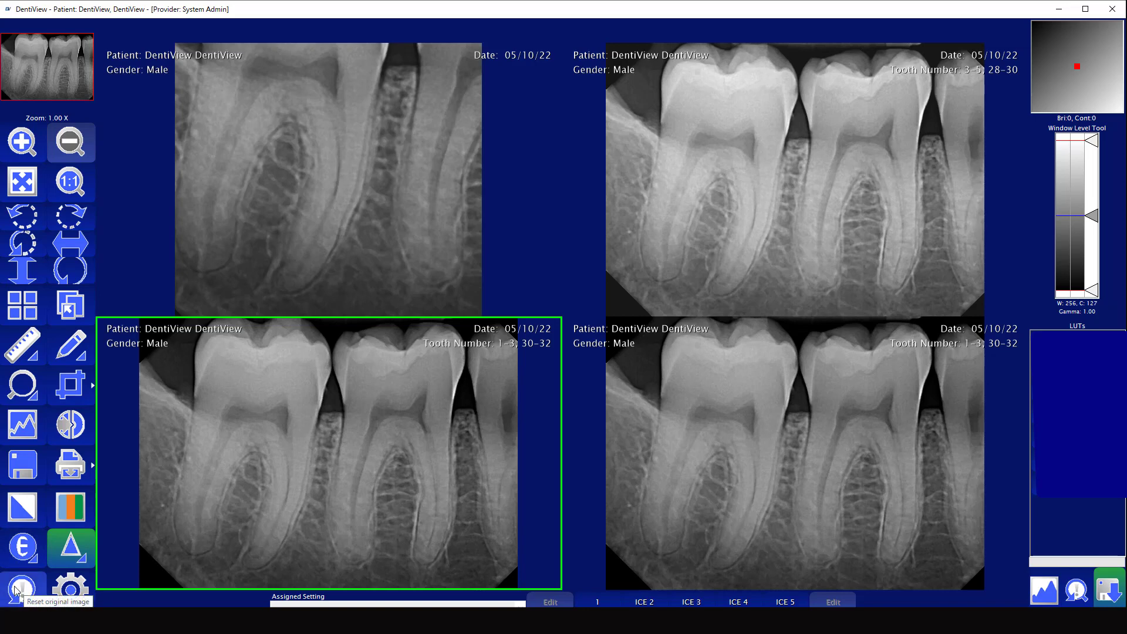
# - Flip the lower-left X-ray horizontally, rotate it 90° clockwise, then confirm resetting it to the original image
pyautogui.click(67, 249)
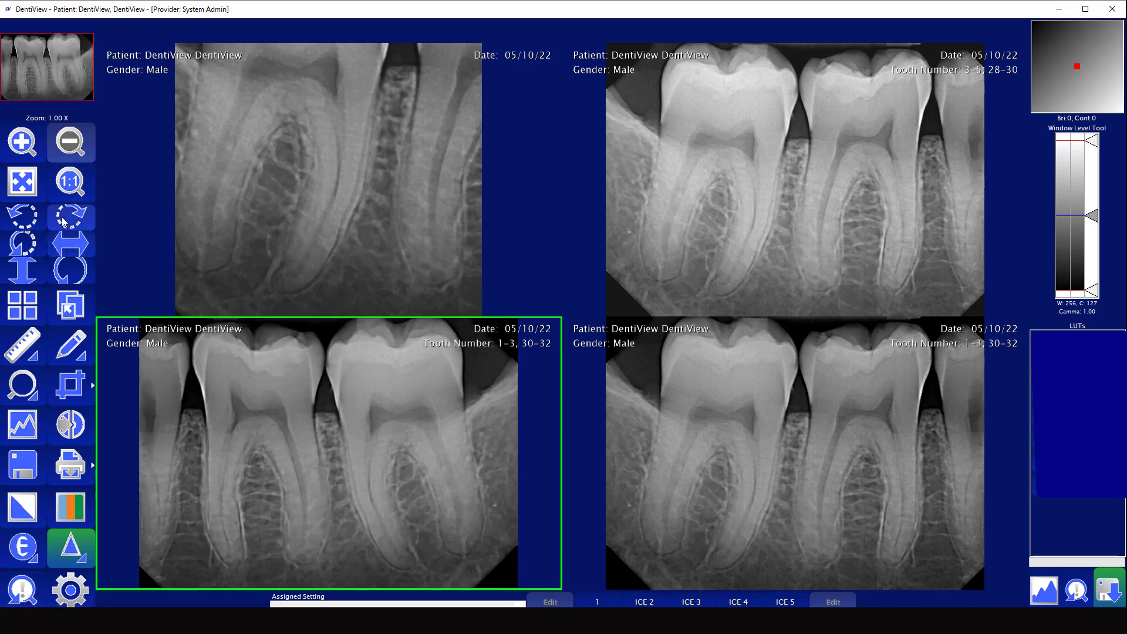
pyautogui.click(70, 217)
pyautogui.click(20, 595)
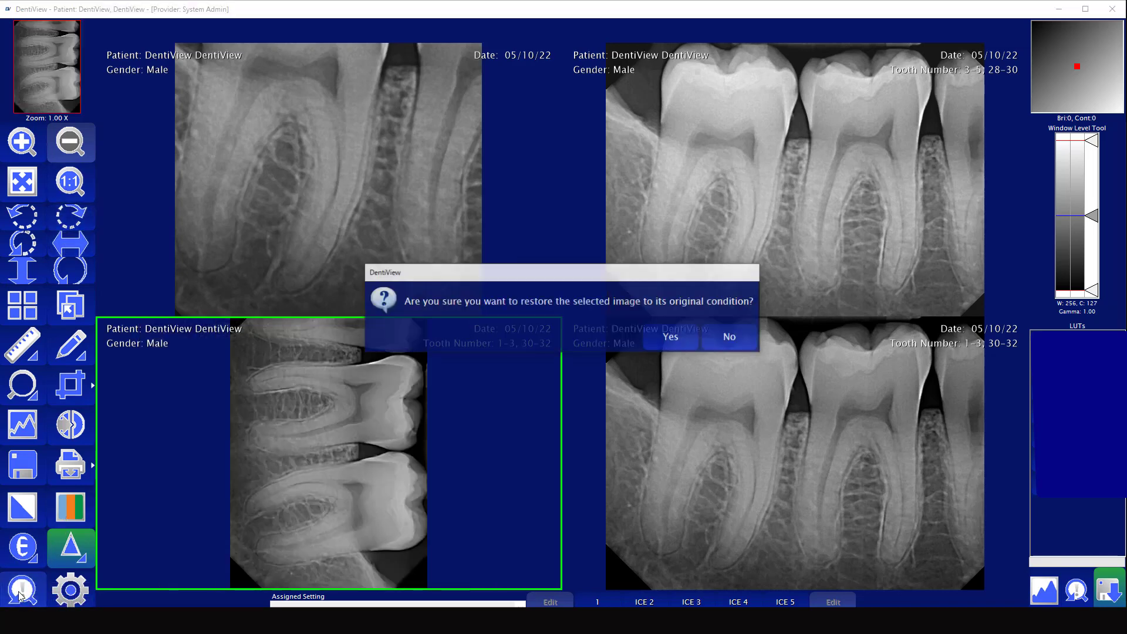
pyautogui.click(650, 340)
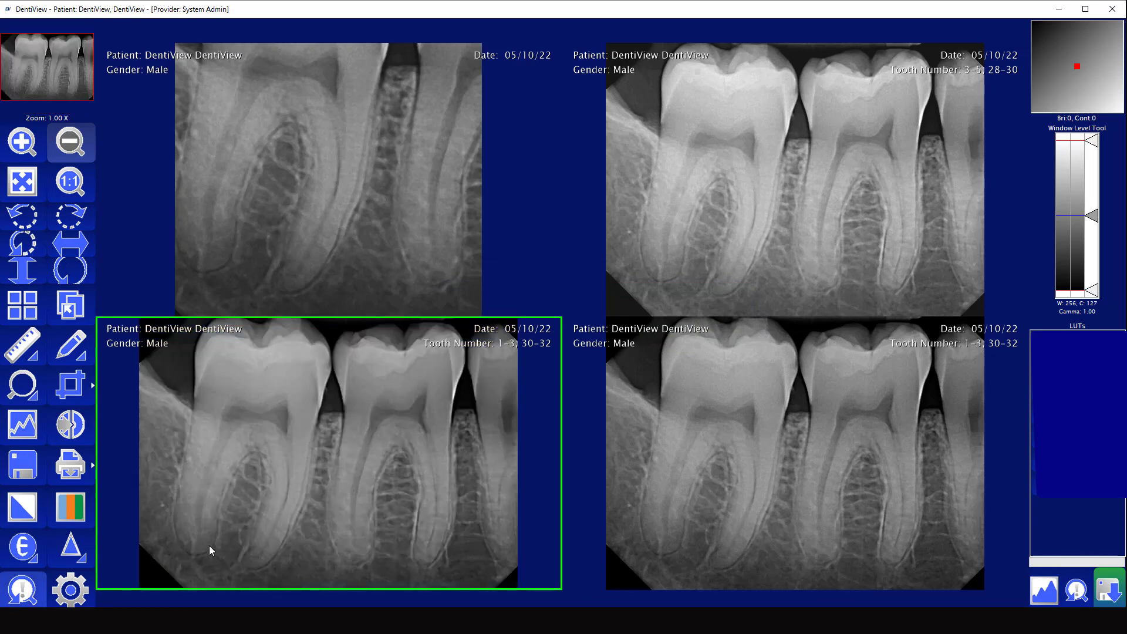
pyautogui.click(74, 590)
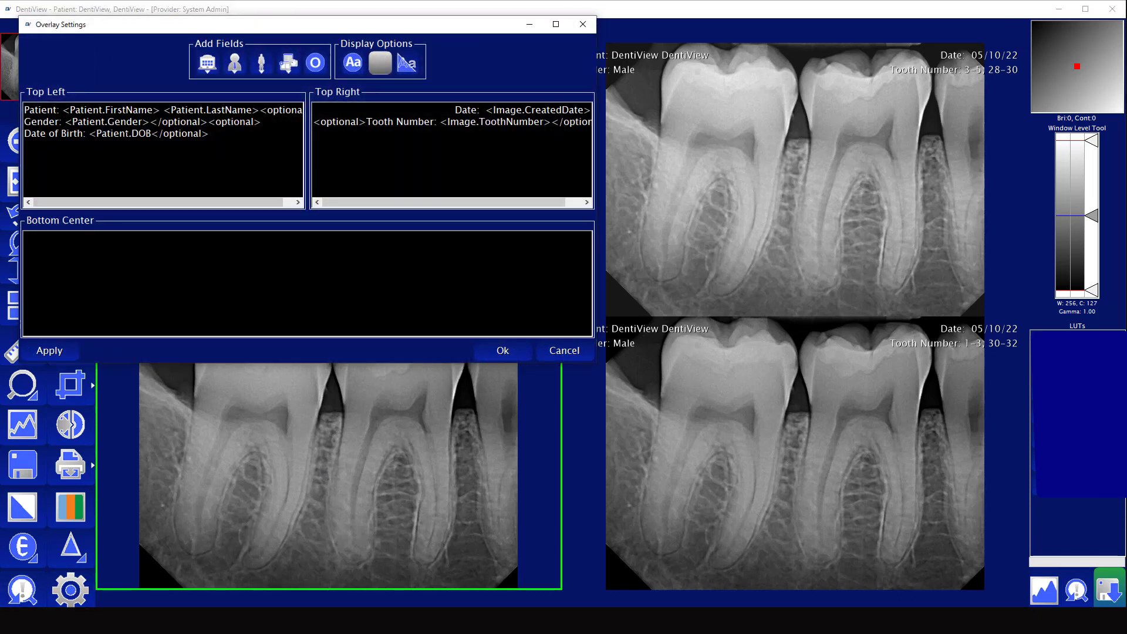
pyautogui.click(203, 73)
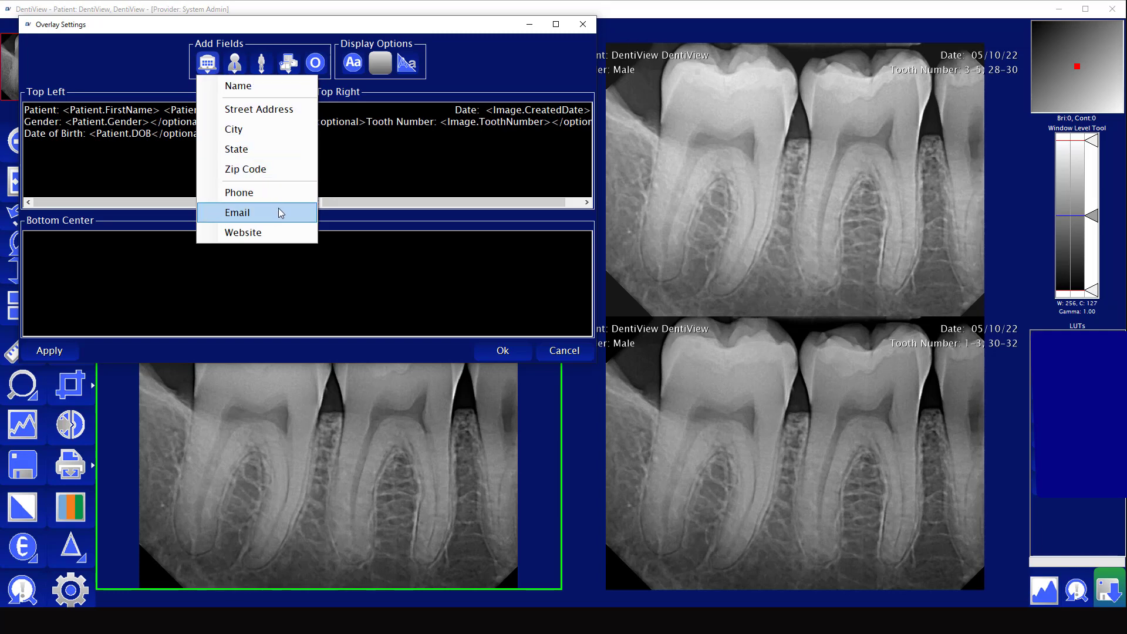
pyautogui.click(238, 212)
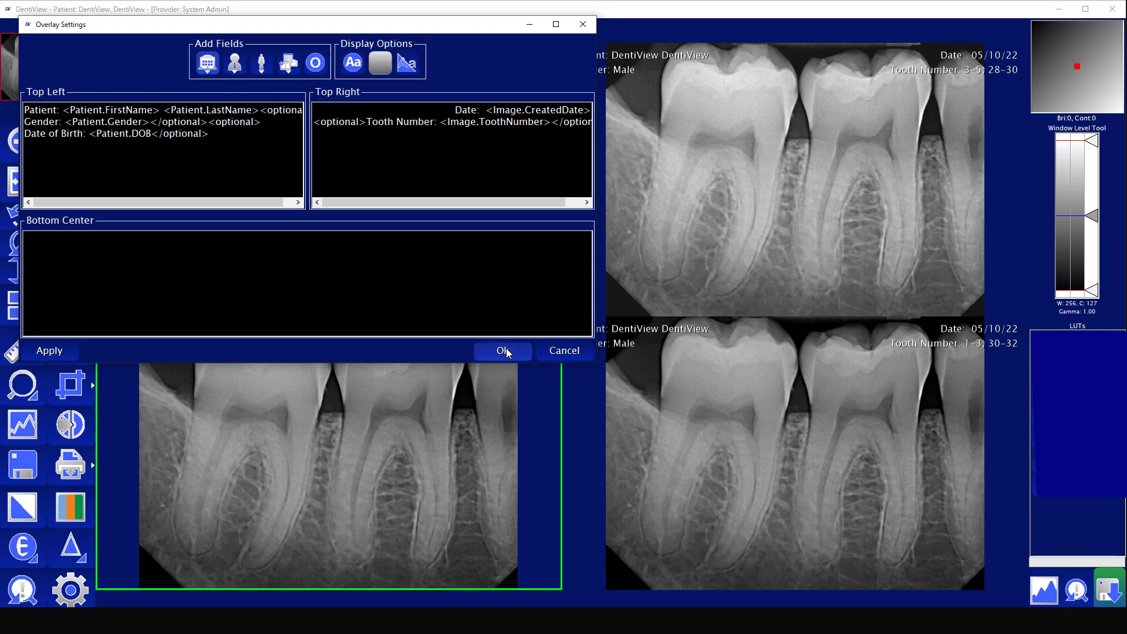
pyautogui.click(557, 351)
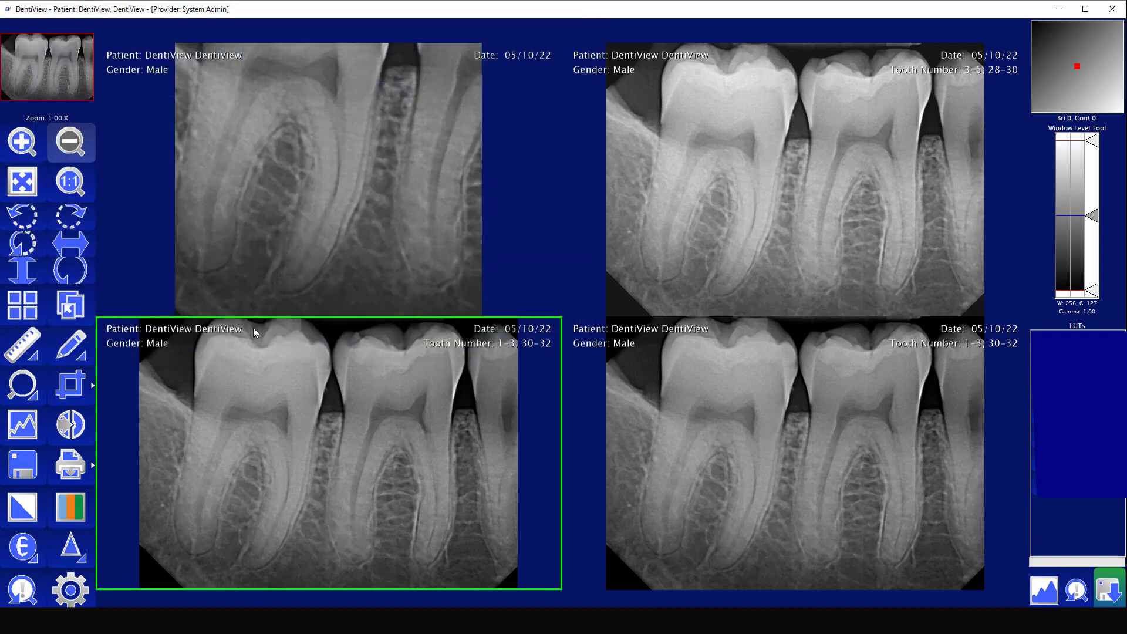